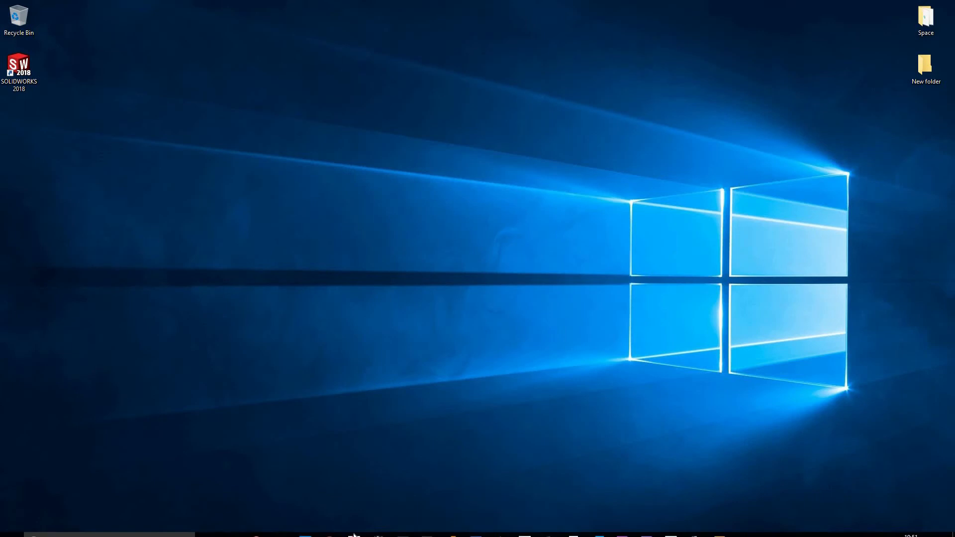
# Step: Open the already installed Betaflight Configurator and restore its window to a smaller size
pyautogui.click(400, 526)
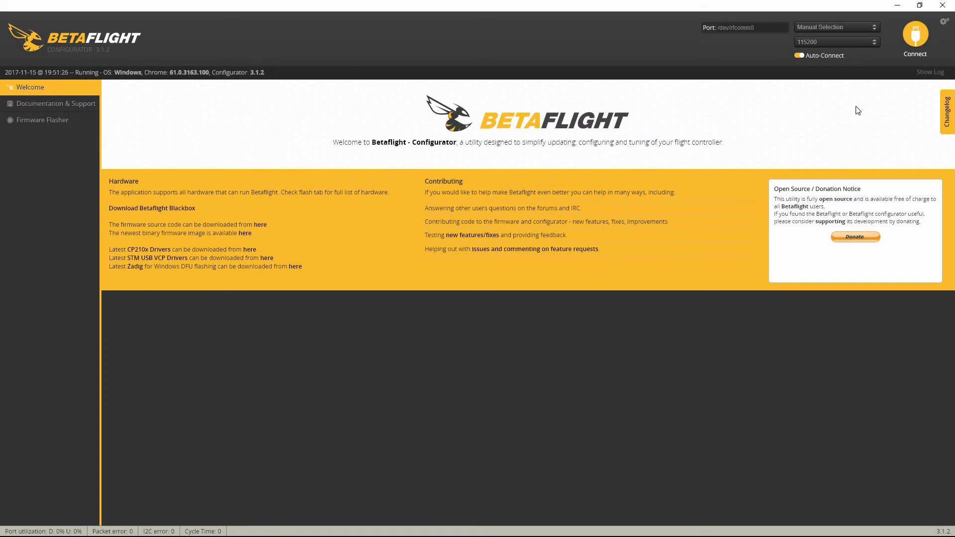
pyautogui.click(920, 5)
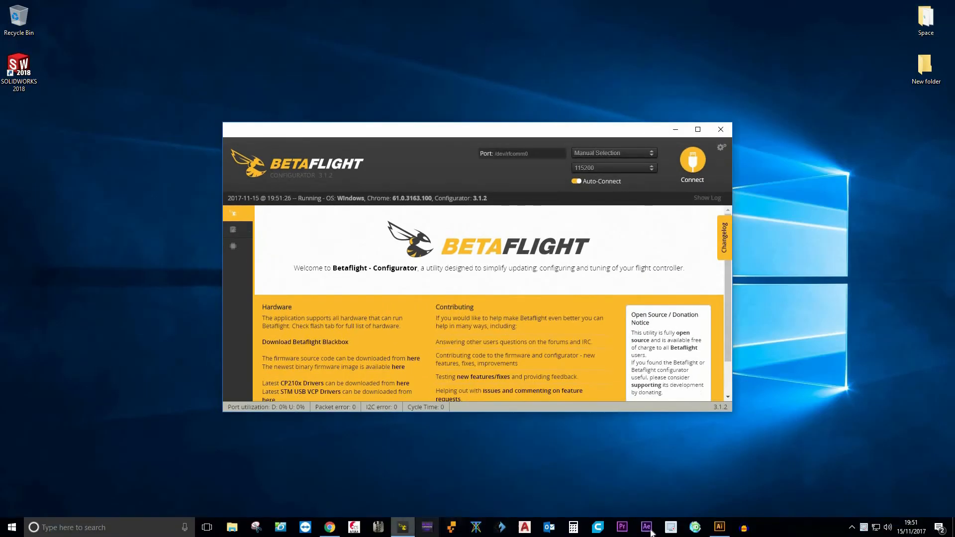
# Step: Switch to Chrome, search Google for betaflight and open the Betaflight - Configurator page in the Chrome Web Store
pyautogui.click(330, 527)
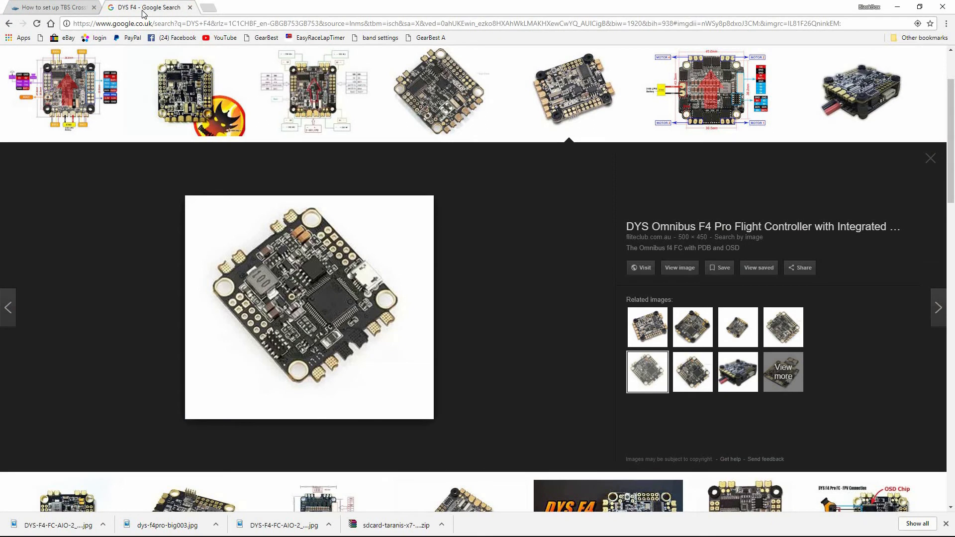
pyautogui.click(51, 24)
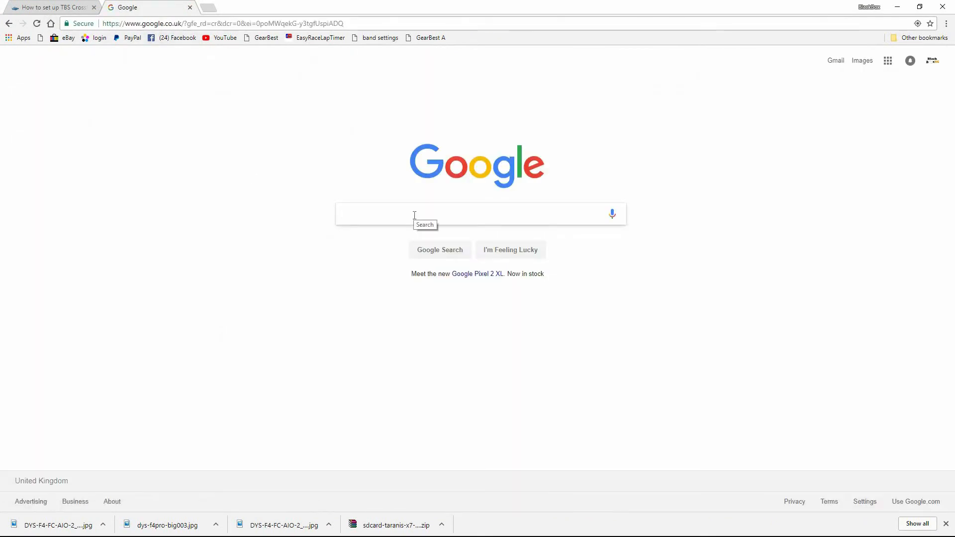
pyautogui.write('betafligh')
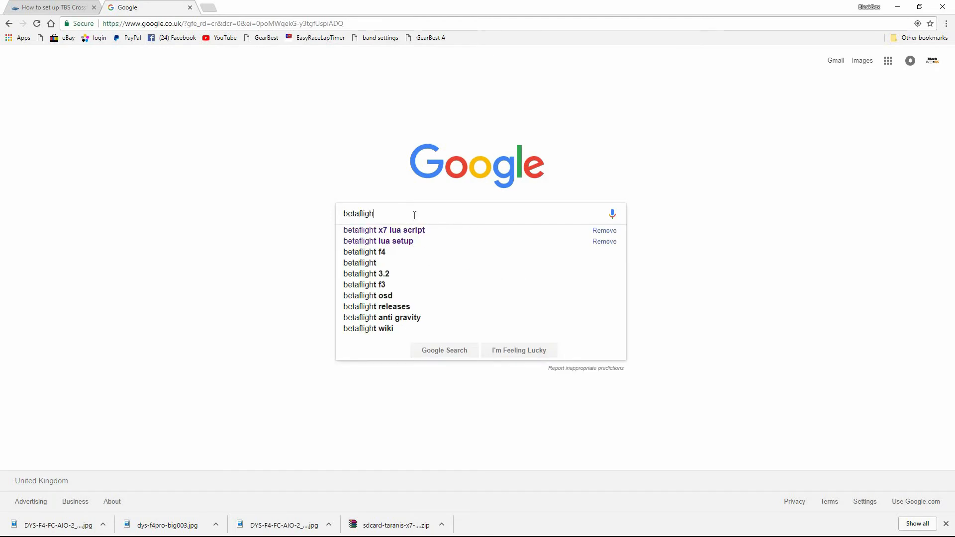
pyautogui.click(399, 266)
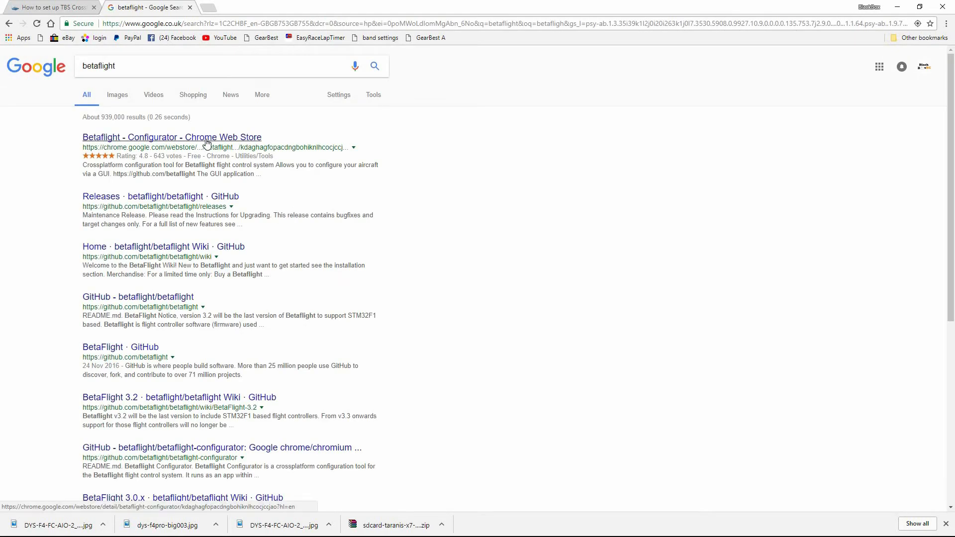
pyautogui.click(205, 138)
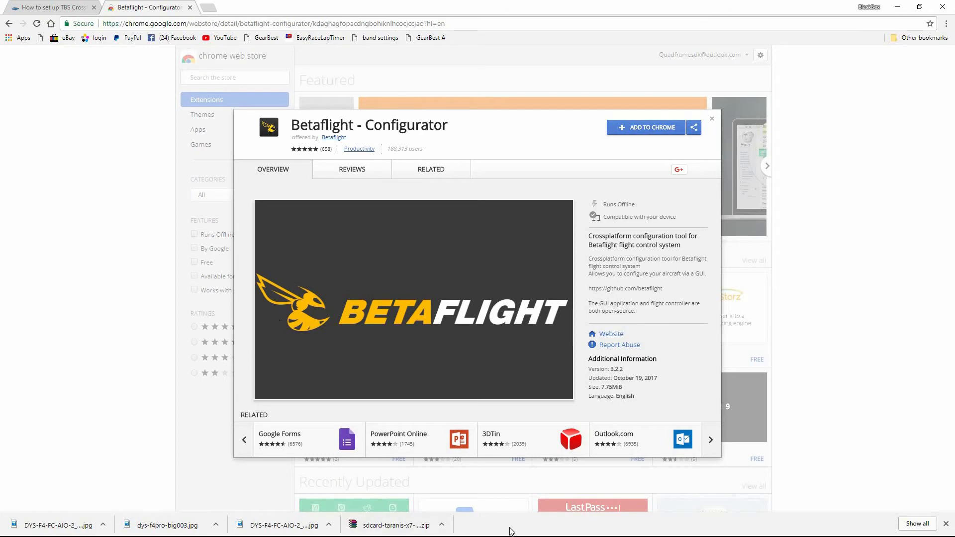
# Step: Close the old Betaflight Configurator window and add the Betaflight - Configurator app to Chrome from its store page
pyautogui.press('super')
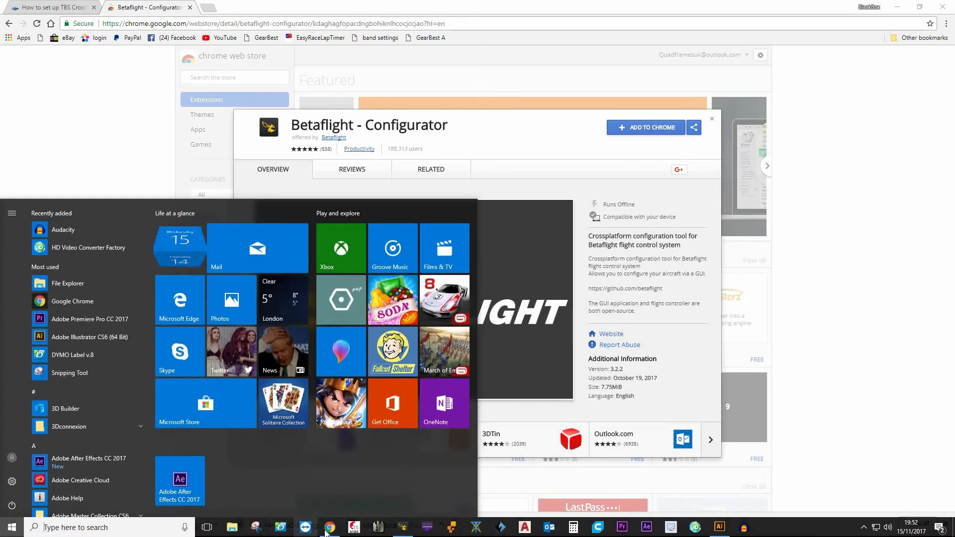
pyautogui.click(401, 528)
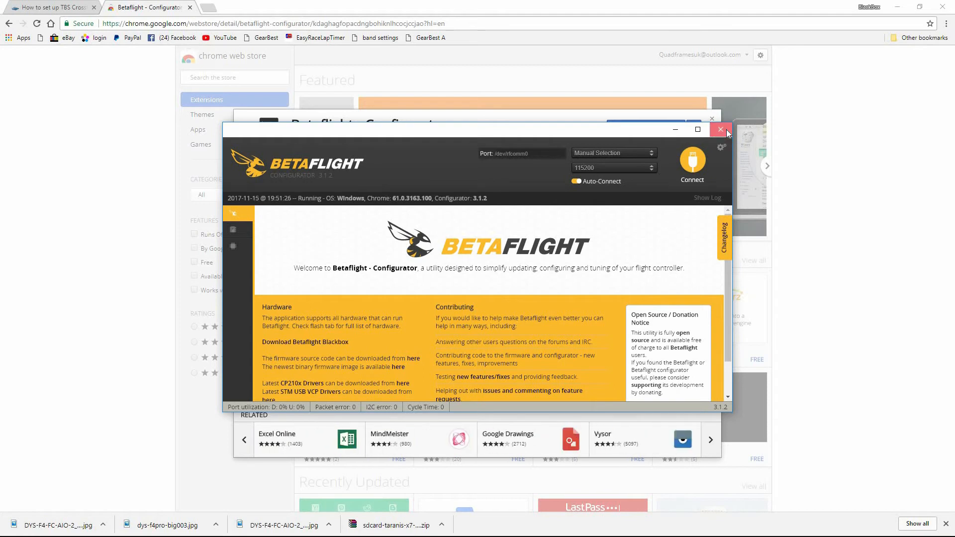
pyautogui.click(726, 130)
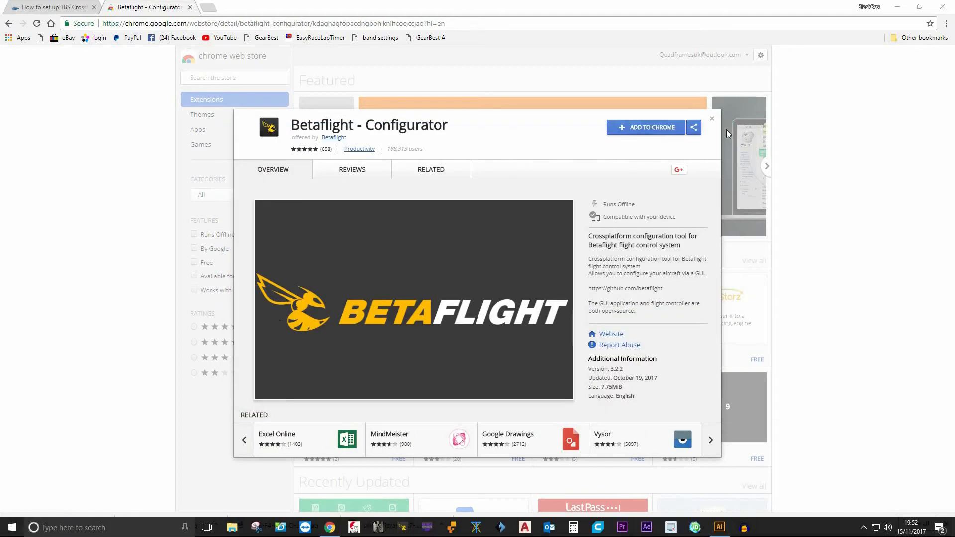
pyautogui.click(641, 128)
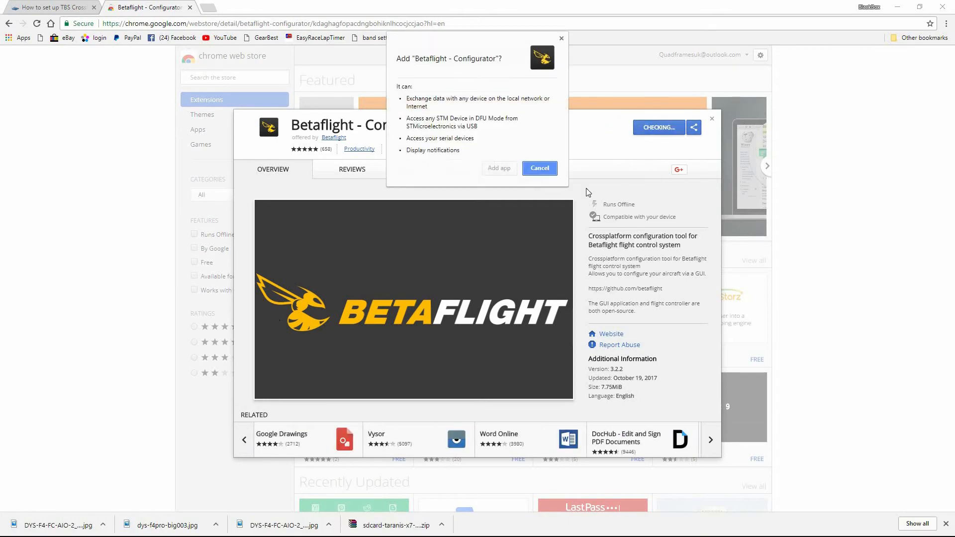
pyautogui.click(498, 169)
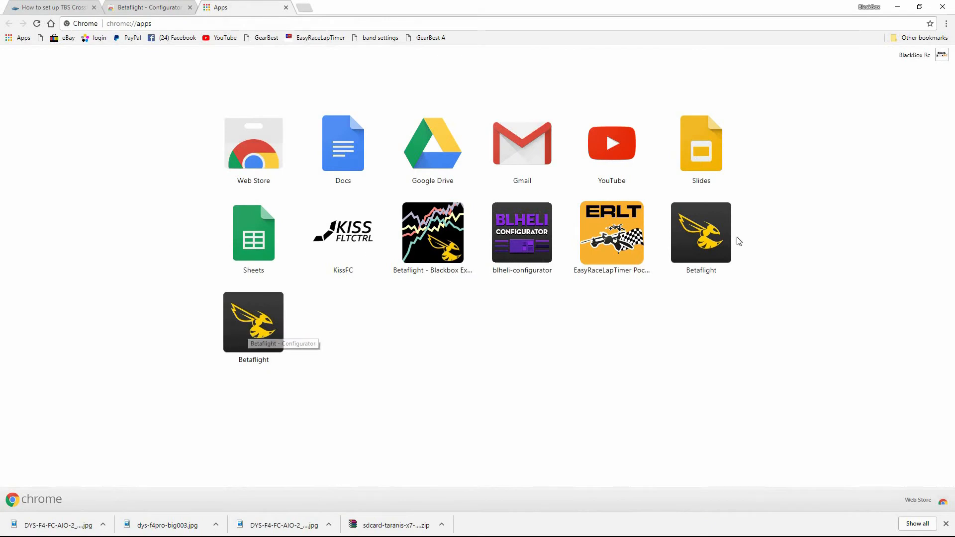
# Step: Remove the first of the two Betaflight configurator apps from Chrome's apps page
pyautogui.rightClick(703, 238)
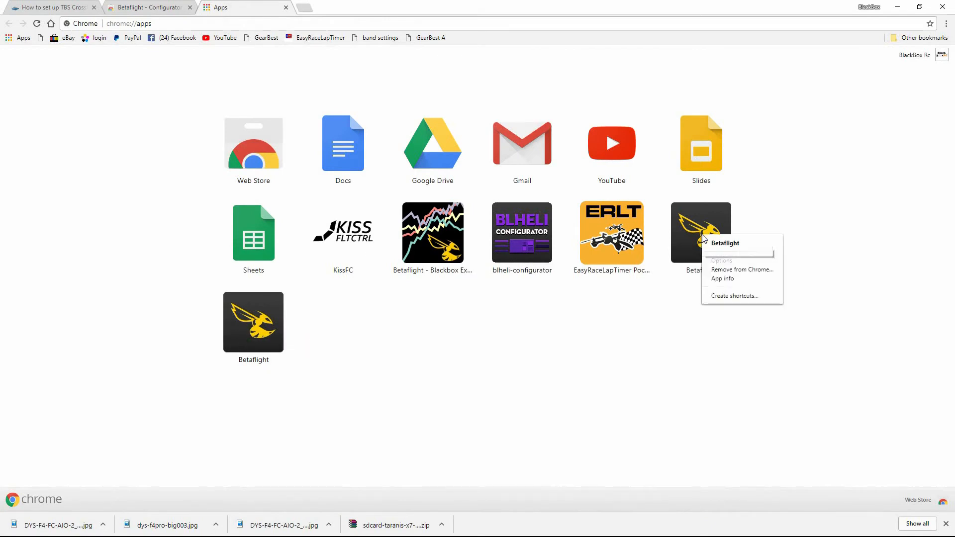
pyautogui.click(722, 269)
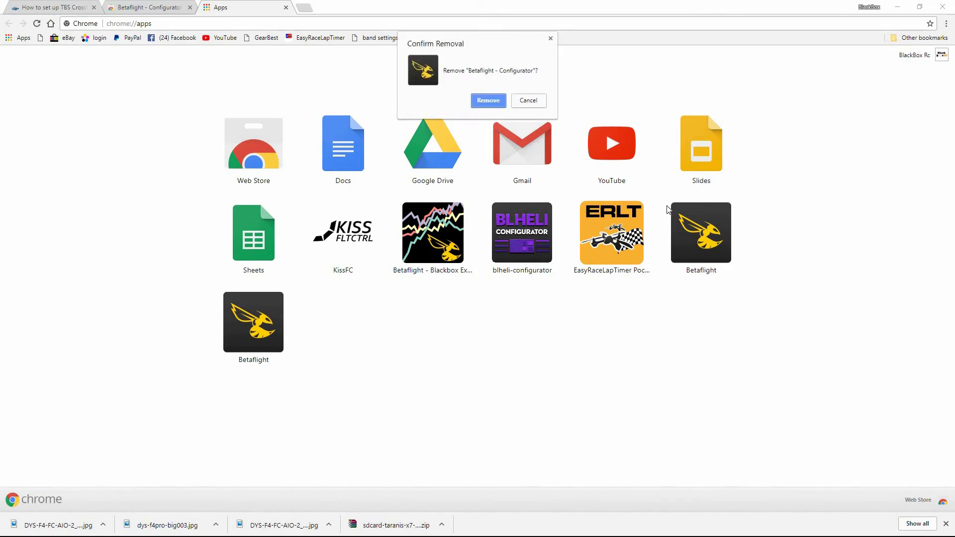
pyautogui.click(502, 102)
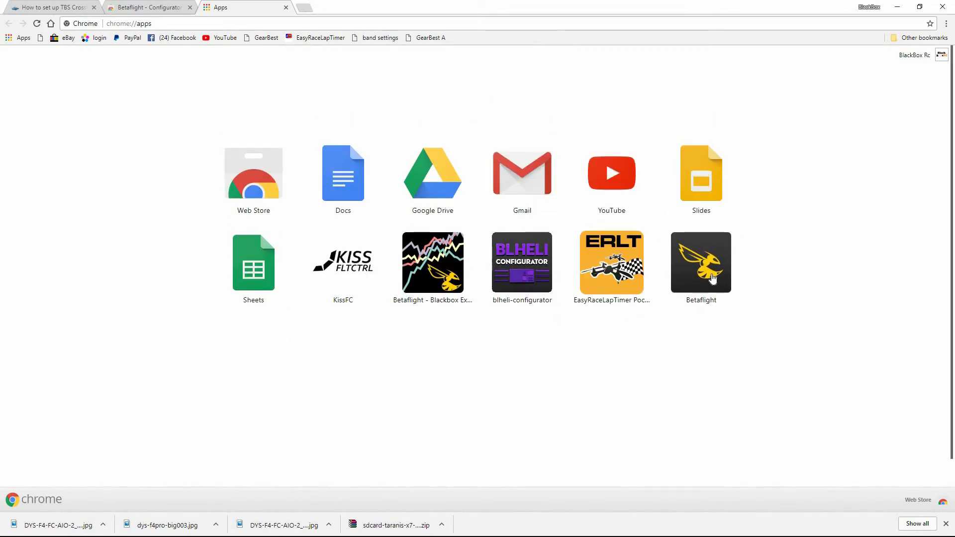
# Step: Create a desktop shortcut for the remaining Betaflight app
pyautogui.rightClick(712, 278)
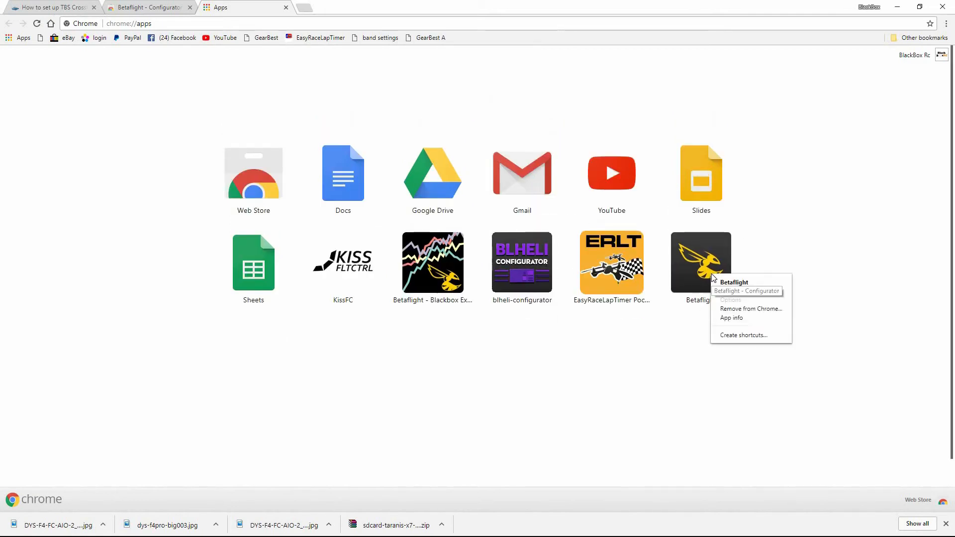
pyautogui.click(748, 336)
pyautogui.click(425, 84)
pyautogui.click(493, 103)
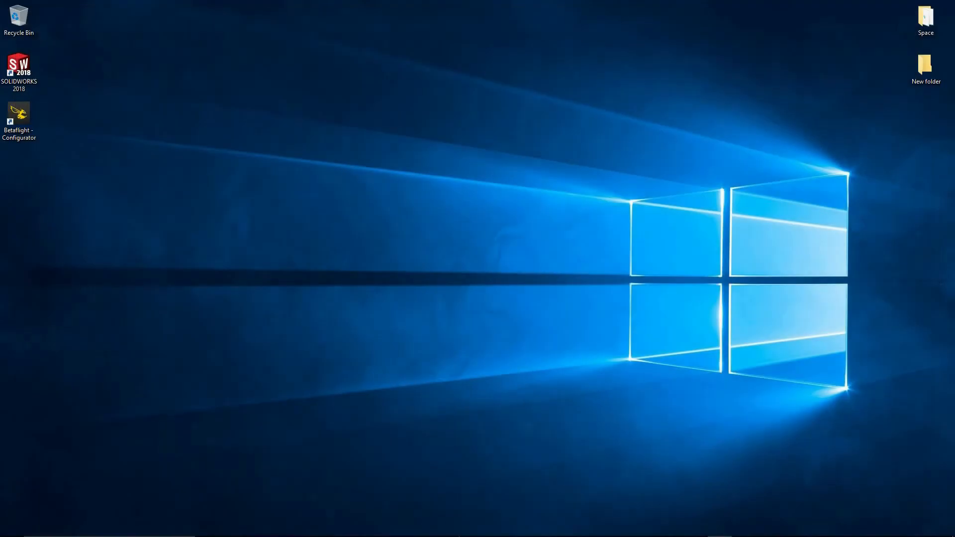
# Step: Unpin the old Betaflight entry from the Windows taskbar and pin the new Betaflight - Configurator desktop shortcut in its place
pyautogui.moveTo(469, 526)
pyautogui.click(405, 528)
pyautogui.rightClick(404, 527)
pyautogui.click(397, 507)
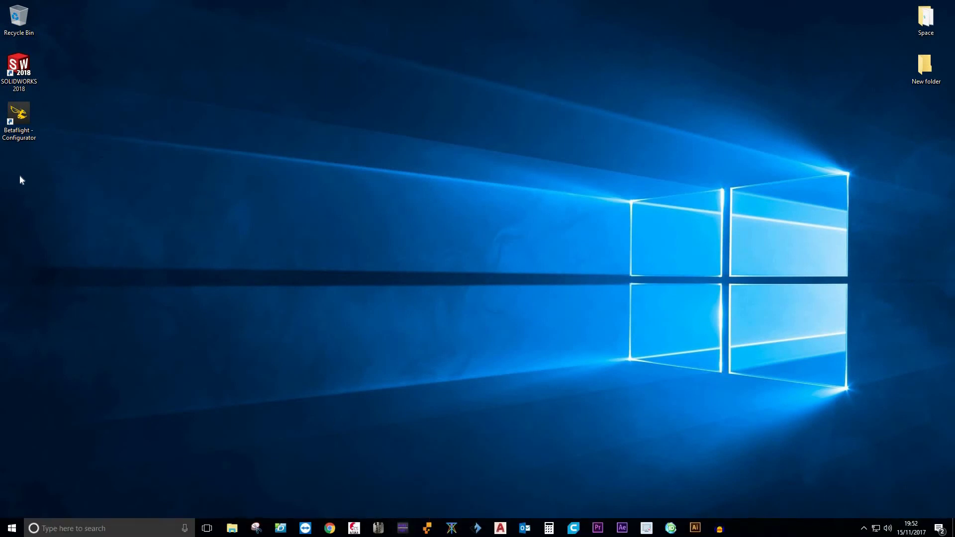
pyautogui.moveTo(19, 115); pyautogui.dragTo(744, 528)
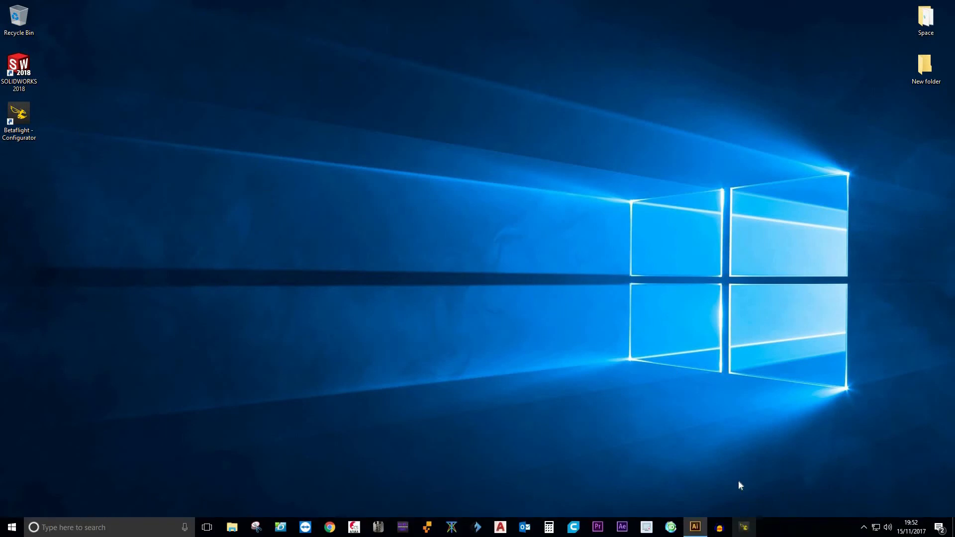
# Step: Launch Betaflight Configurator from its desktop shortcut and maximize the window
pyautogui.rightClick(16, 112)
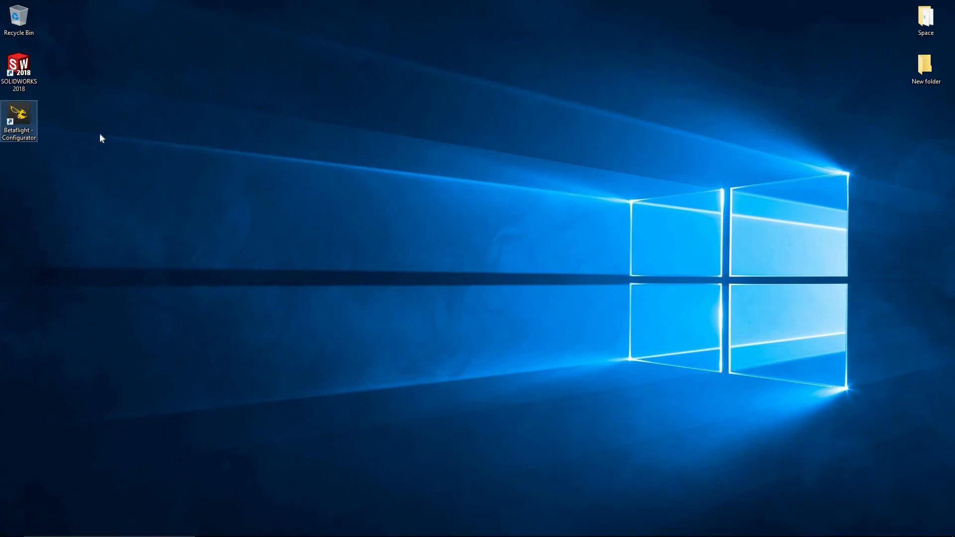
pyautogui.click(50, 106)
pyautogui.doubleClick(17, 124)
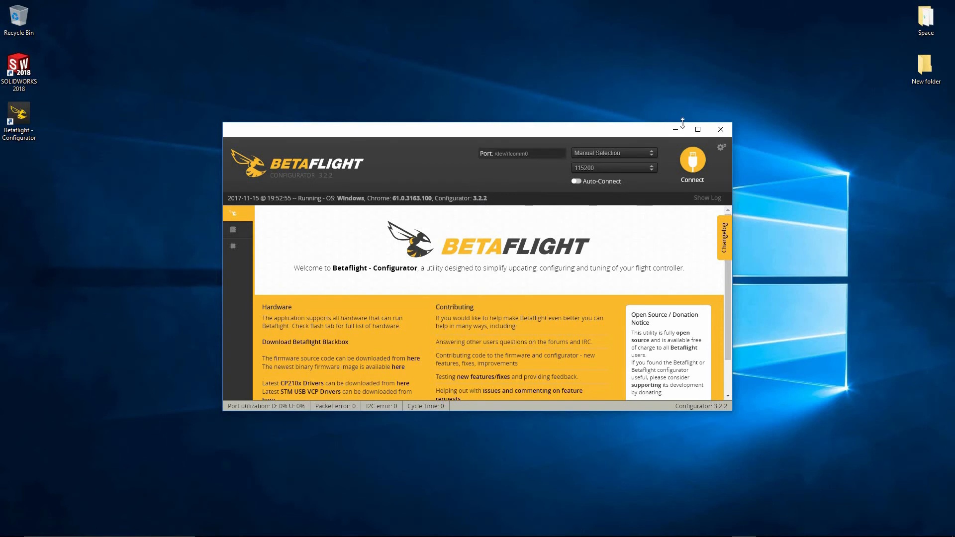
pyautogui.click(698, 129)
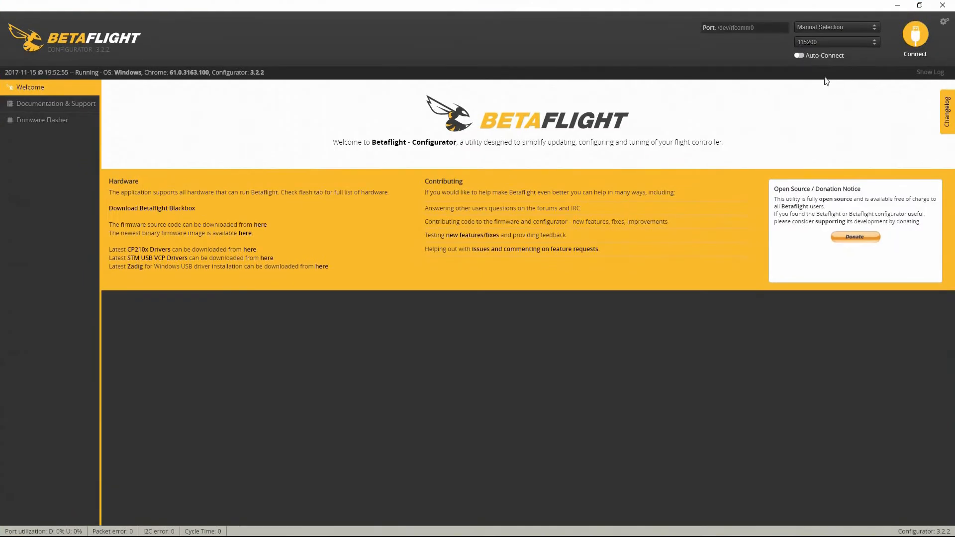
# Step: Turn on Auto-Connect and permanently enable Expert Mode in the configurator's settings
pyautogui.click(944, 21)
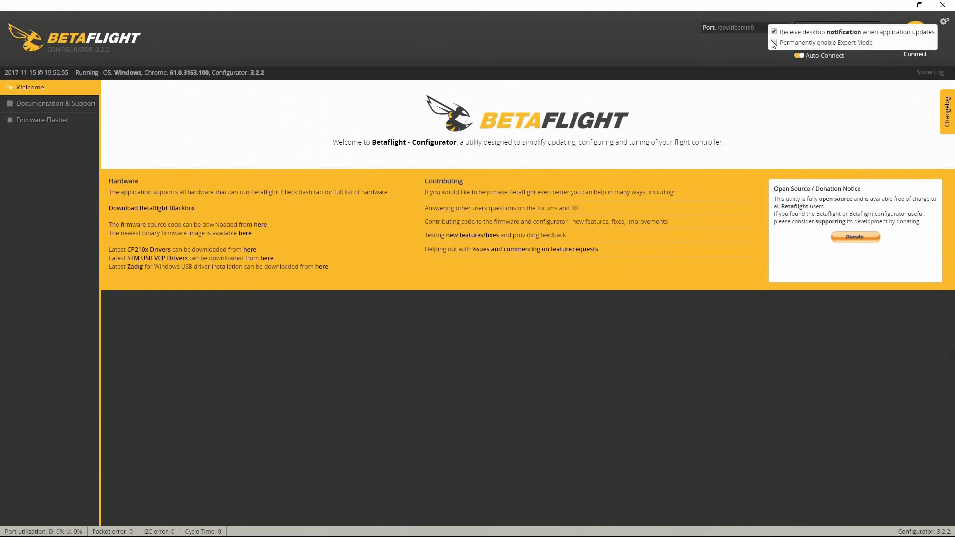
pyautogui.click(903, 101)
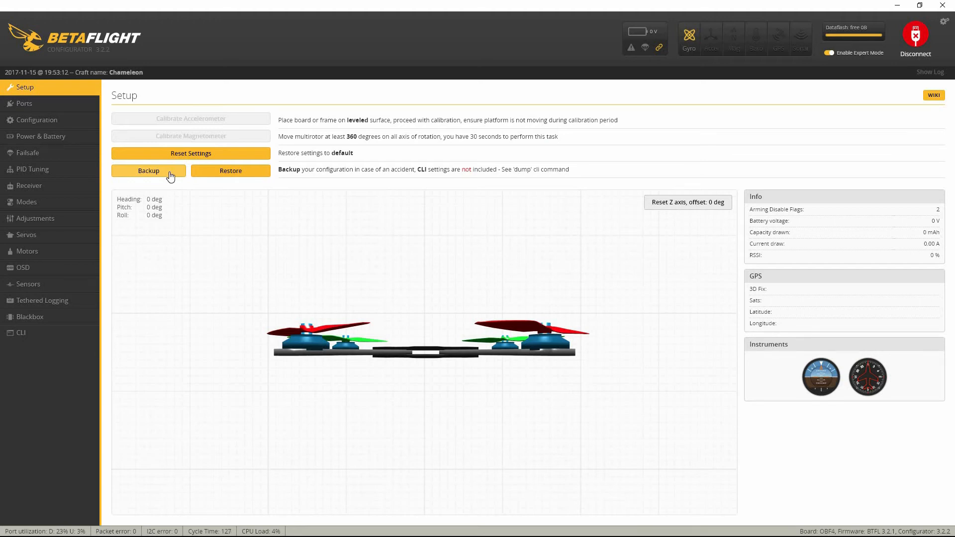
# Step: Run the info, help and version commands in the CLI to look up the flight controller's firmware version
pyautogui.click(38, 333)
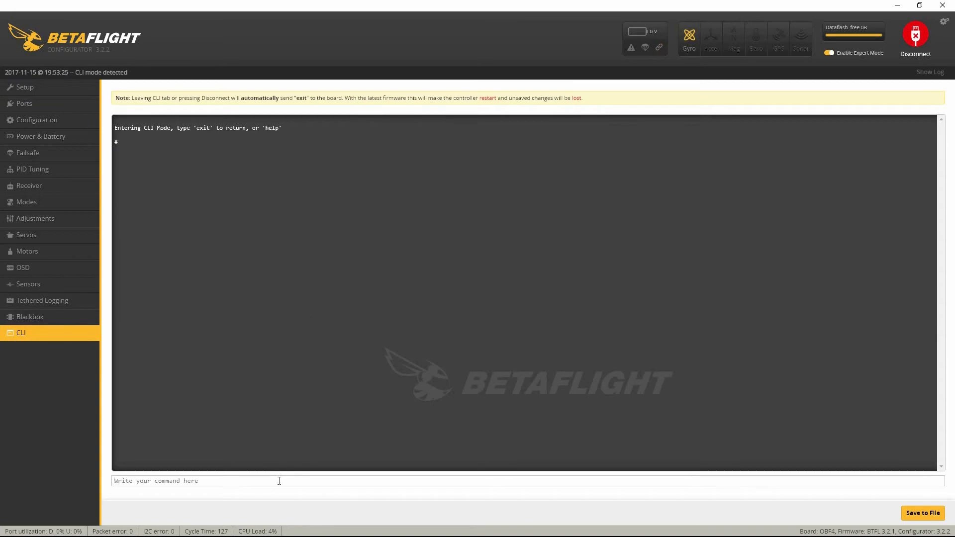
pyautogui.write('info')
pyautogui.press('Return')
pyautogui.write('help')
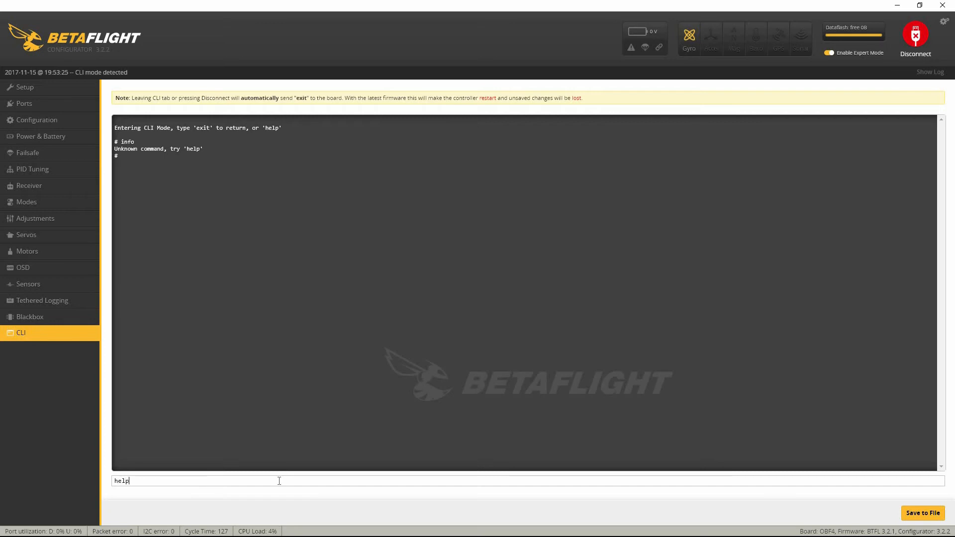
pyautogui.press('Return')
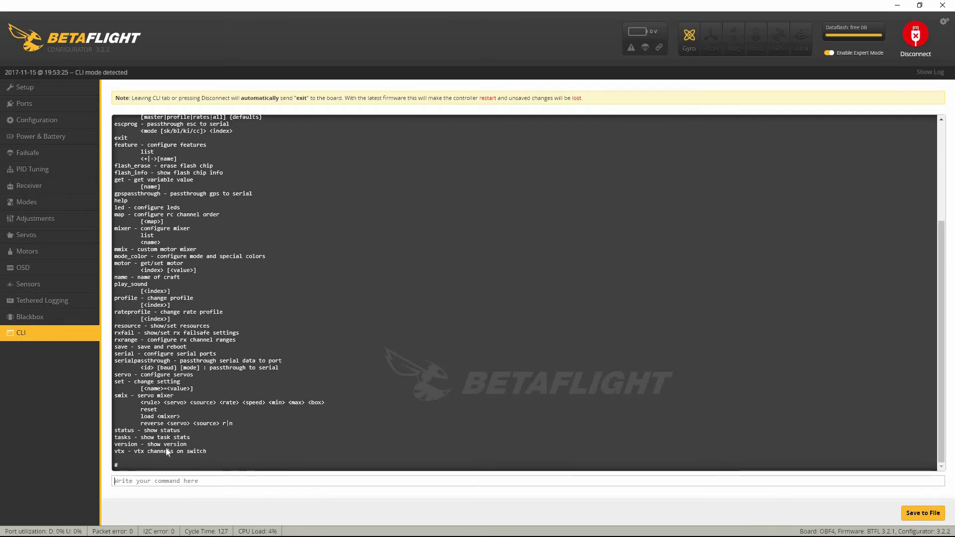
pyautogui.write('version')
pyautogui.press('Return')
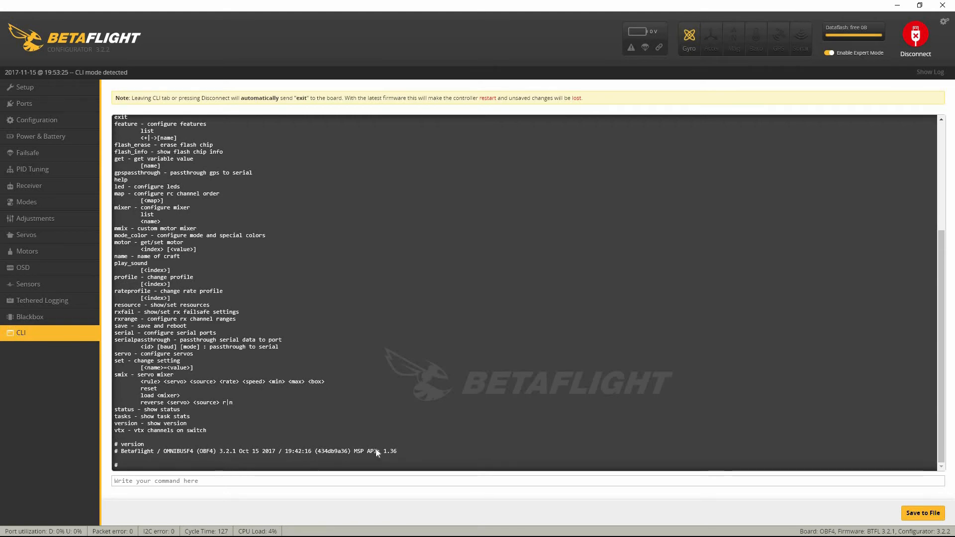
# Step: Back up the board's configuration from Setup to the Desktop as BTFL_backup_Chameleon_20171115_195352.json
pyautogui.click(30, 90)
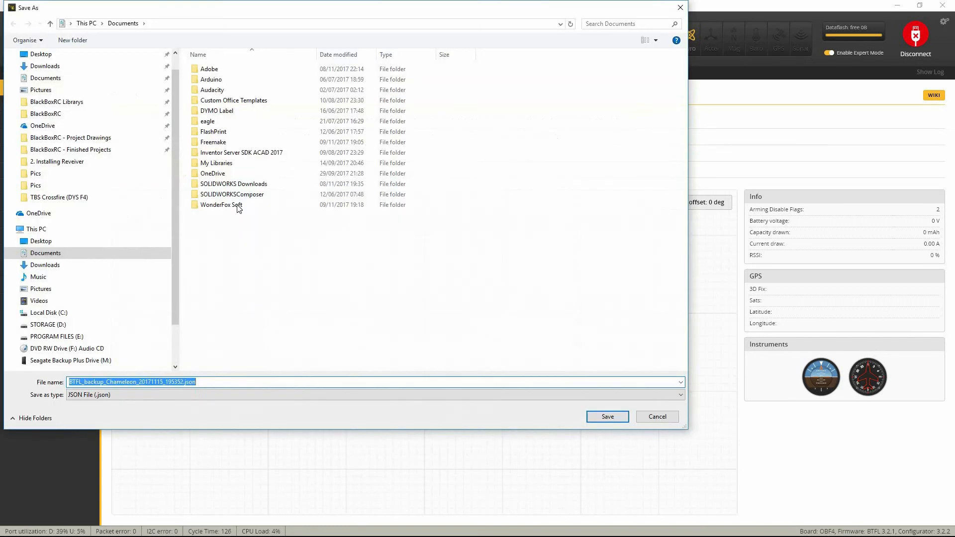
pyautogui.click(41, 54)
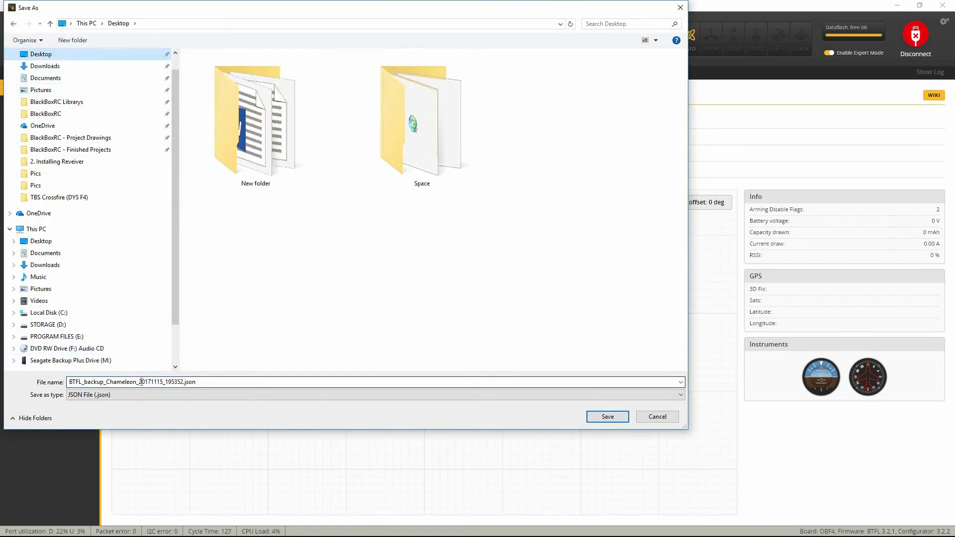
pyautogui.click(619, 418)
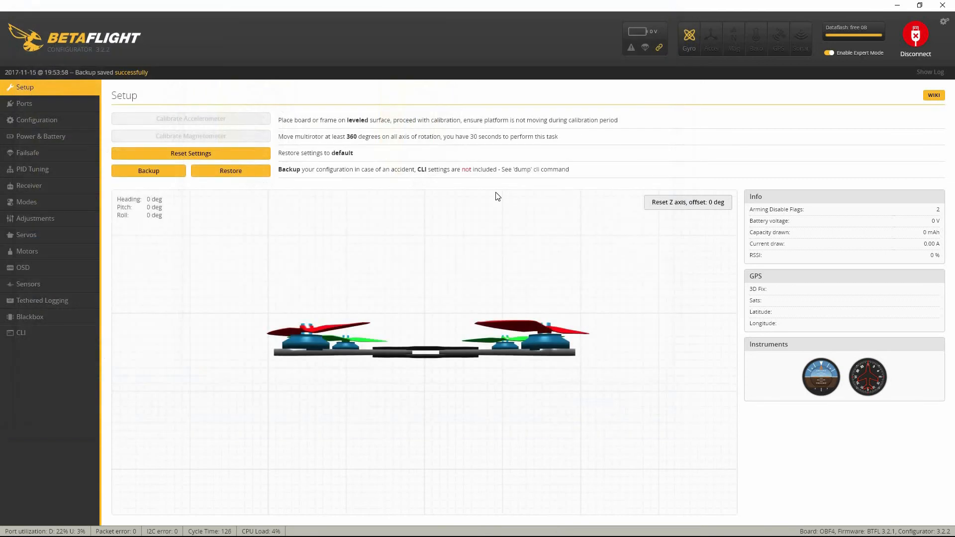
# Step: Run the dump command in the CLI and copy its output
pyautogui.click(26, 333)
pyautogui.click(321, 480)
pyautogui.write('dump')
pyautogui.press('Return')
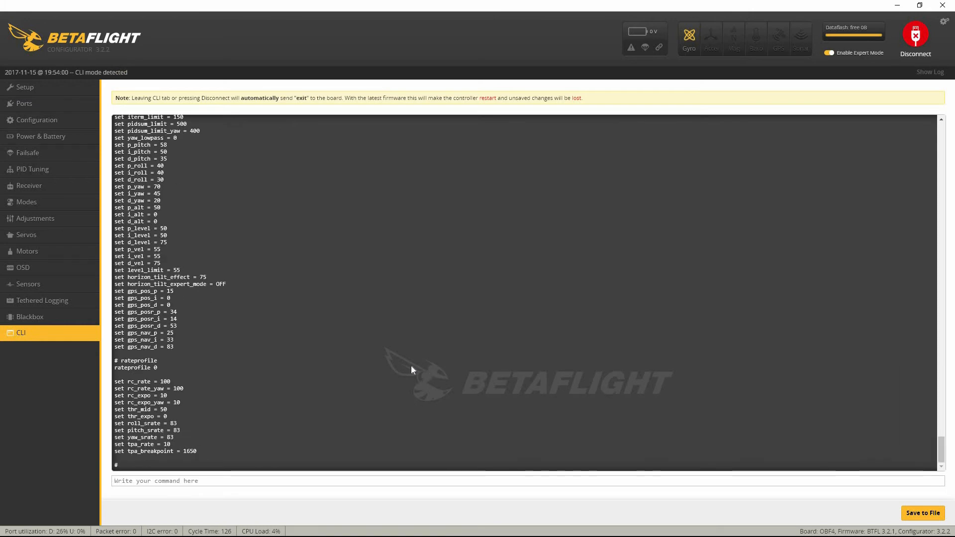
pyautogui.moveTo(109, 469); pyautogui.dragTo(121, 141)
pyautogui.rightClick(122, 142)
pyautogui.click(139, 147)
# Step: Create a new text document named Dump.txt on the desktop
pyautogui.click(897, 5)
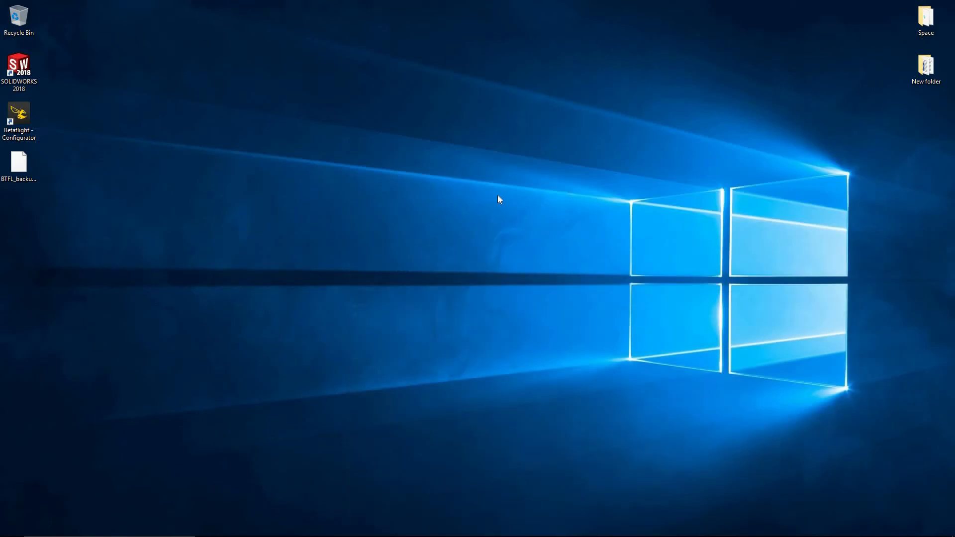
pyautogui.rightClick(497, 195)
pyautogui.moveTo(525, 278)
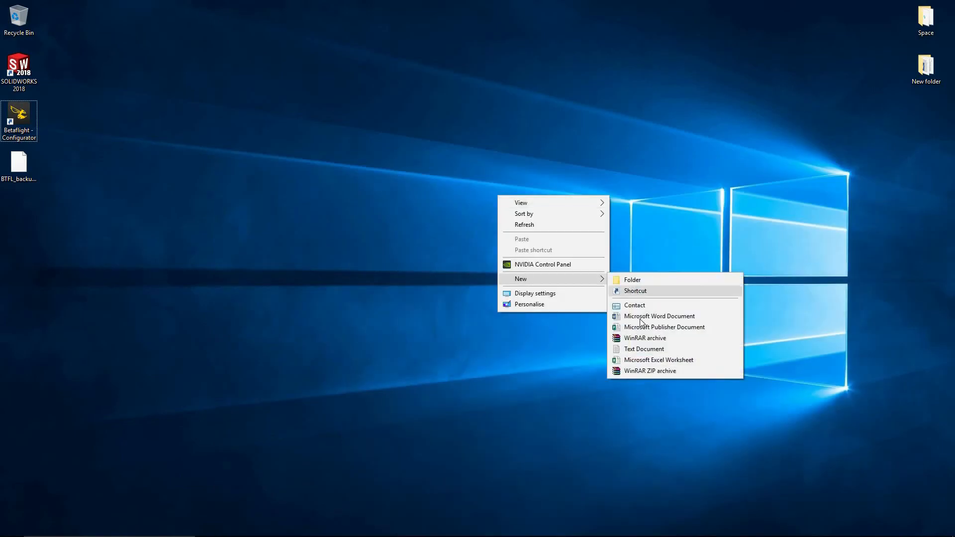
pyautogui.click(642, 349)
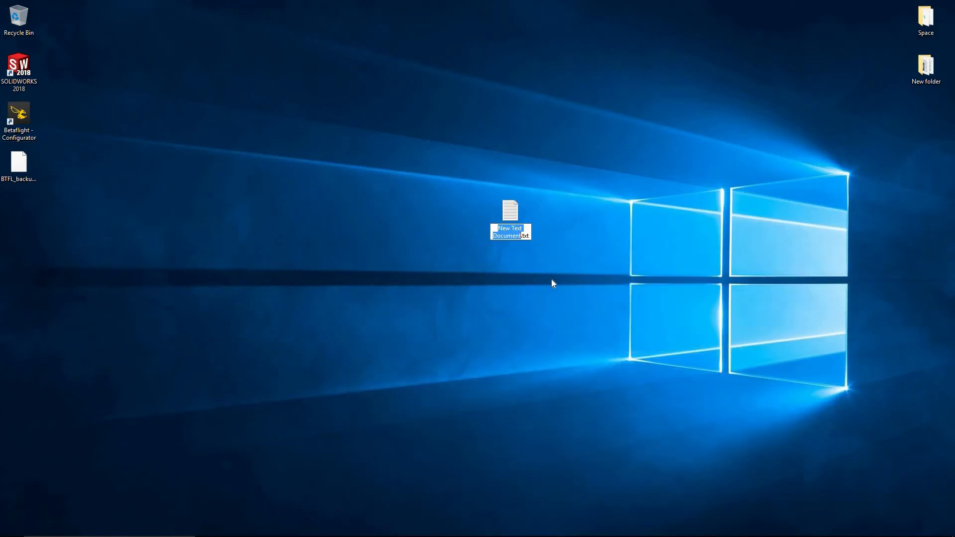
pyautogui.press('Return')
# Step: Save the copied CLI dump in Dump.txt and place the file beside the configuration backup on the desktop
pyautogui.doubleClick(513, 213)
pyautogui.rightClick(468, 202)
pyautogui.click(497, 247)
pyautogui.click(132, 102)
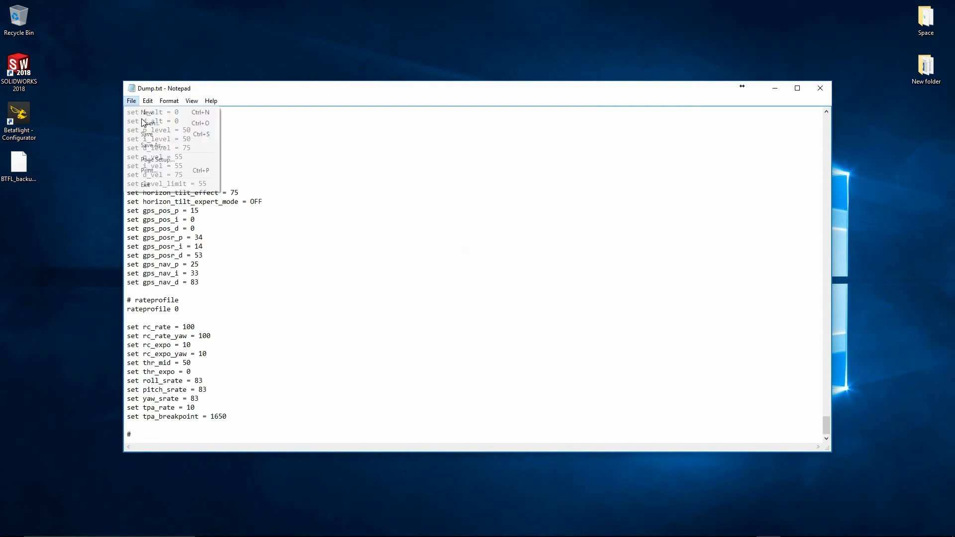
pyautogui.click(149, 134)
pyautogui.click(820, 88)
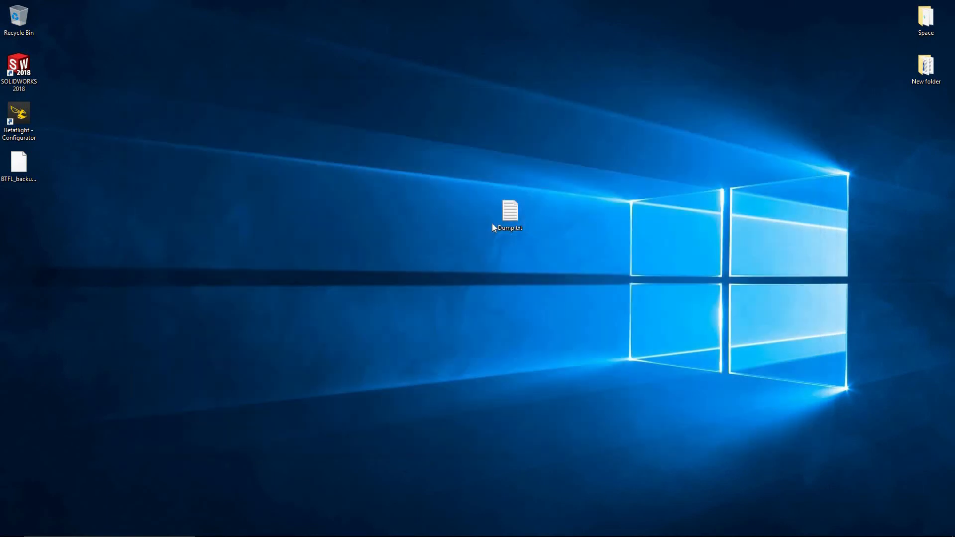
pyautogui.moveTo(512, 214); pyautogui.dragTo(59, 166)
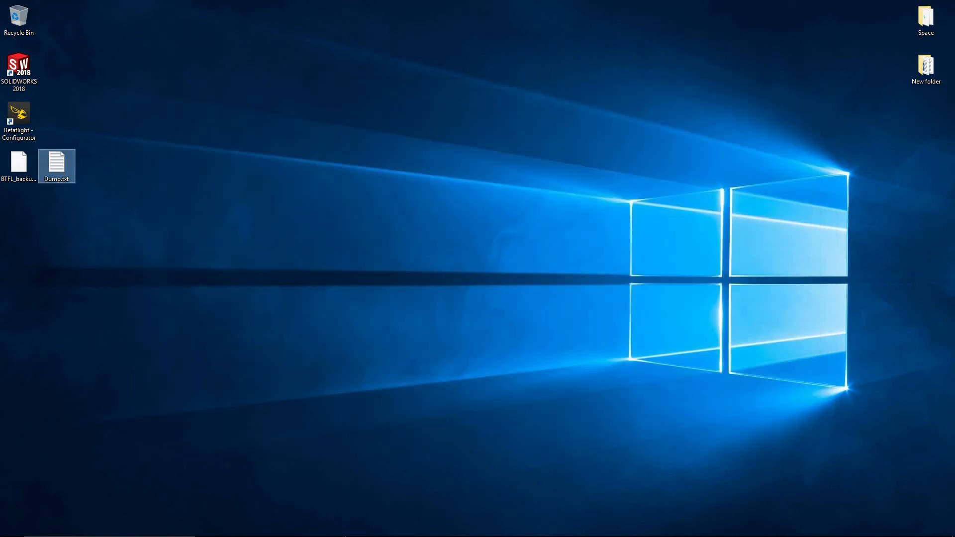
pyautogui.click(313, 473)
# Step: Switch back to Betaflight Configurator and disconnect the flight controller
pyautogui.moveTo(354, 535)
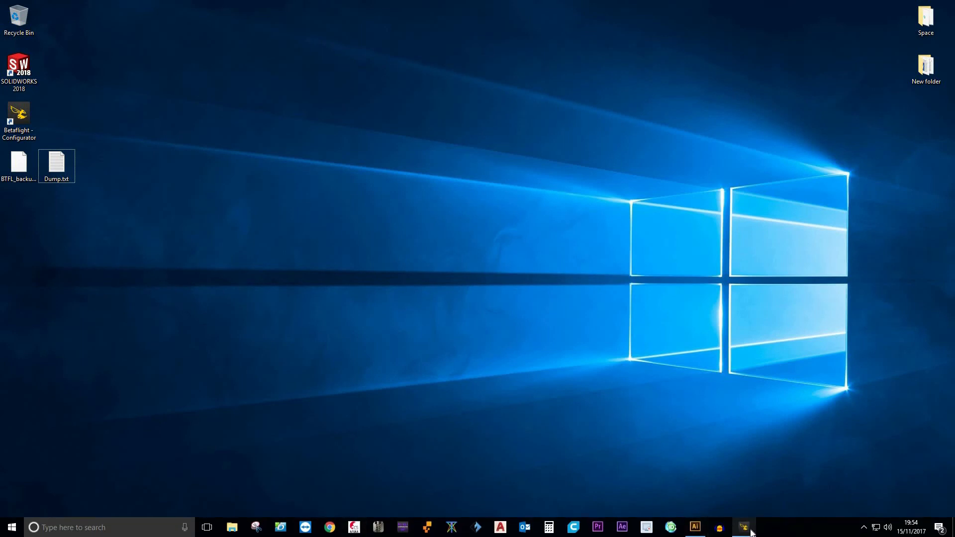
pyautogui.click(751, 533)
pyautogui.click(134, 220)
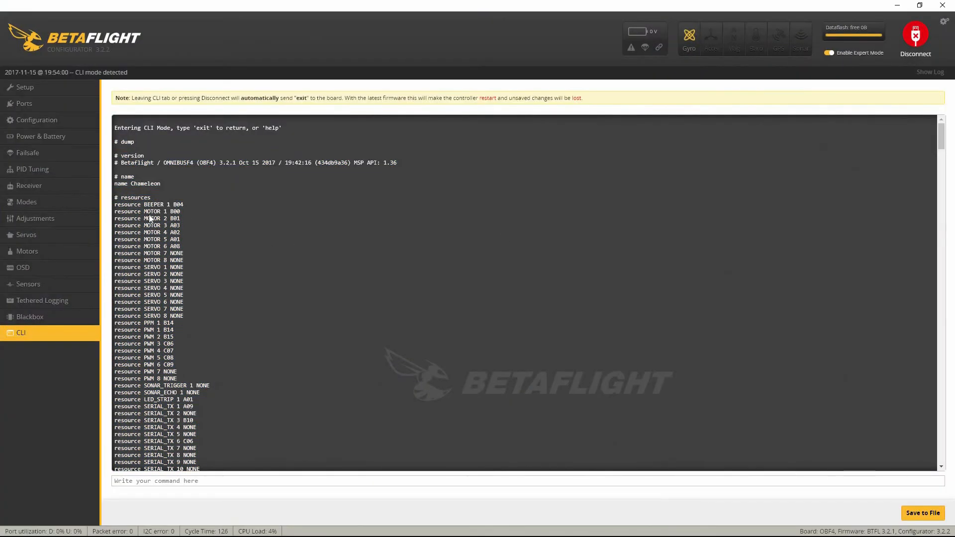
pyautogui.click(914, 36)
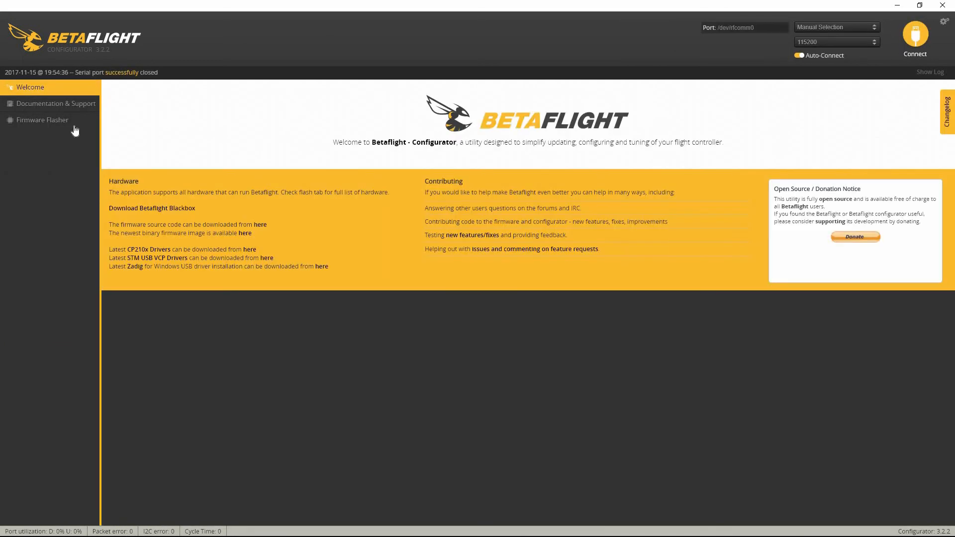
# Step: In the Firmware Flasher, select the OMNIBUSF4 board and the stable firmware version 3.2.2 dated 11-11-2017
pyautogui.click(55, 121)
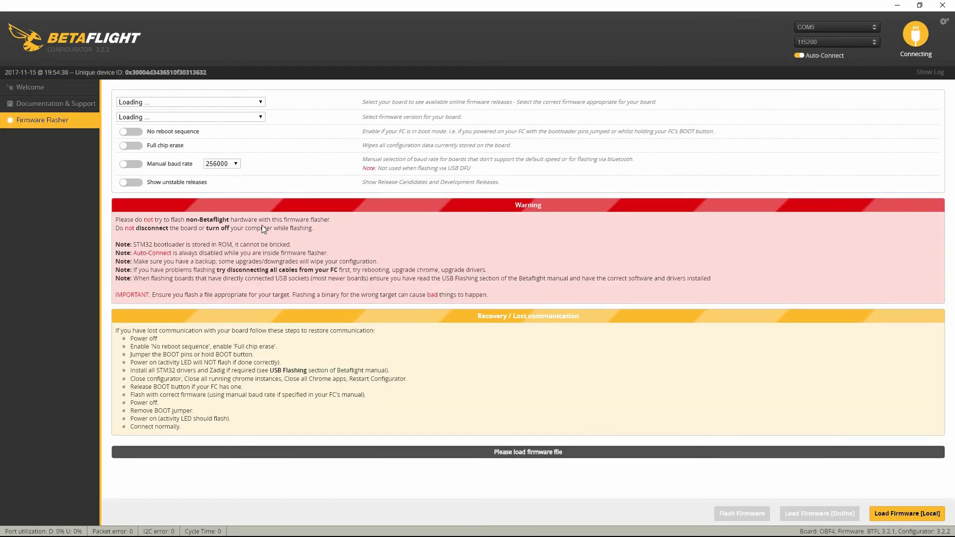
pyautogui.click(244, 102)
pyautogui.moveTo(261, 130); pyautogui.dragTo(258, 225)
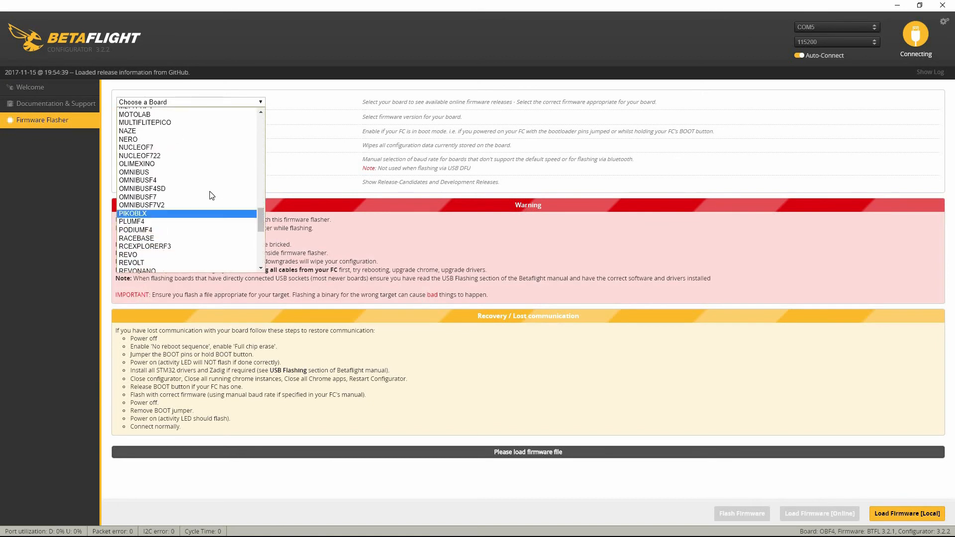
pyautogui.click(205, 180)
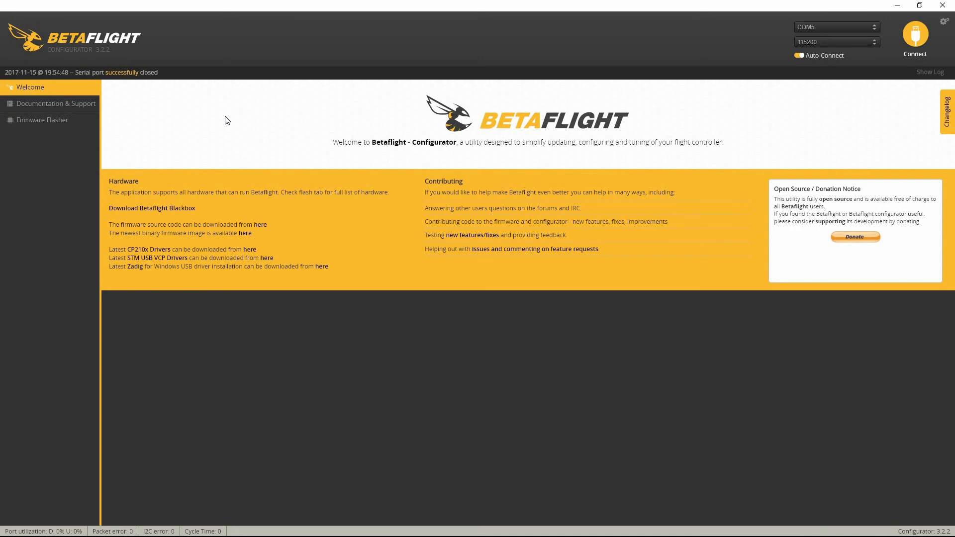
pyautogui.click(61, 121)
pyautogui.click(170, 119)
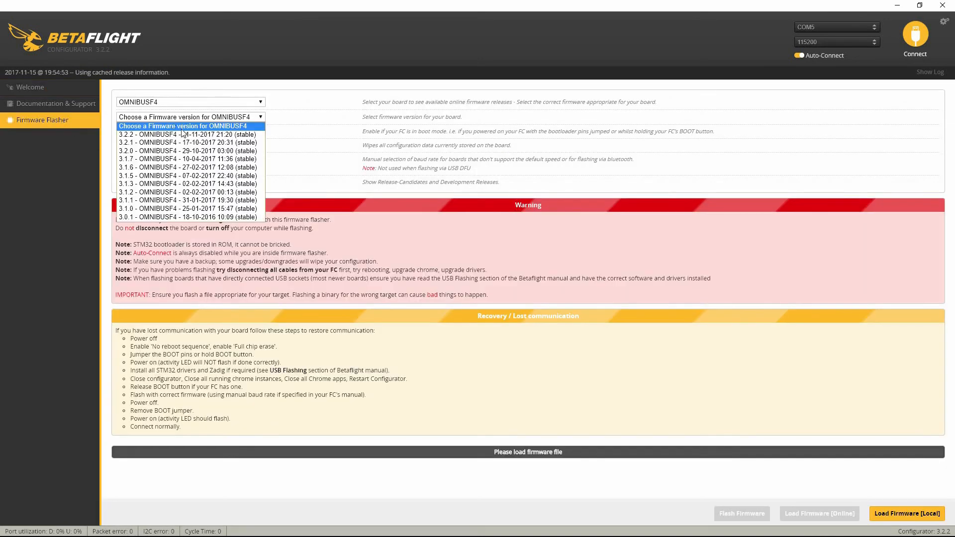
pyautogui.click(128, 134)
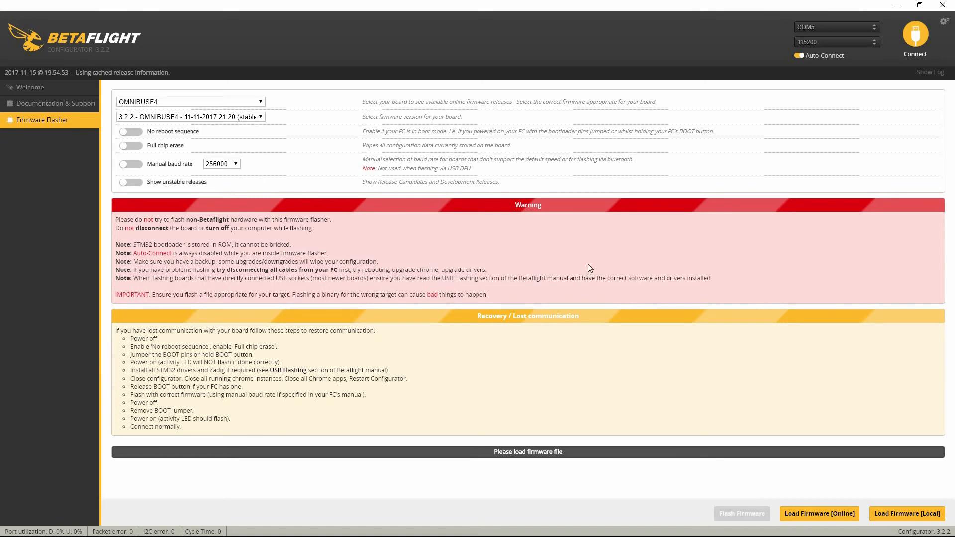
# Step: Load the selected firmware online, look through its release notes and warnings, and flash it to the board
pyautogui.click(835, 518)
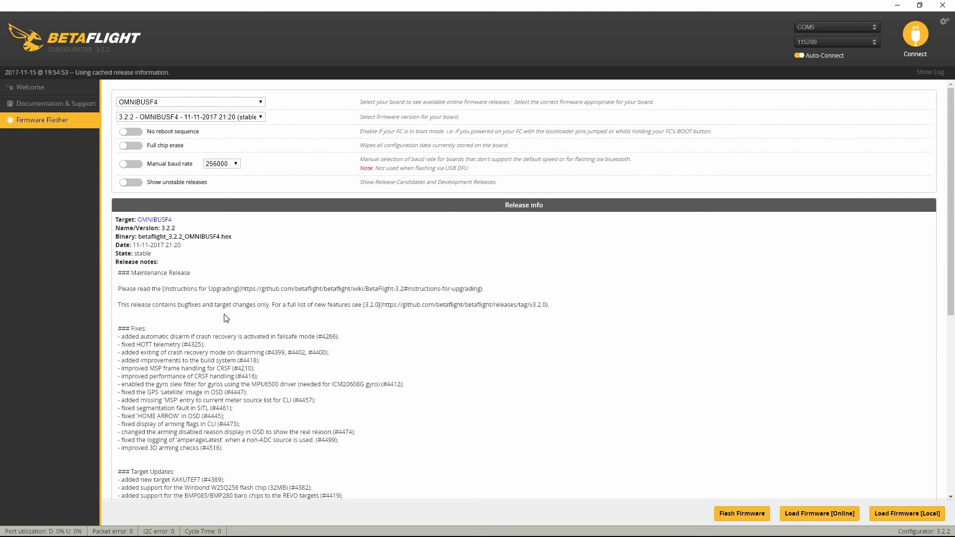
pyautogui.scroll(-2, 226, 313)
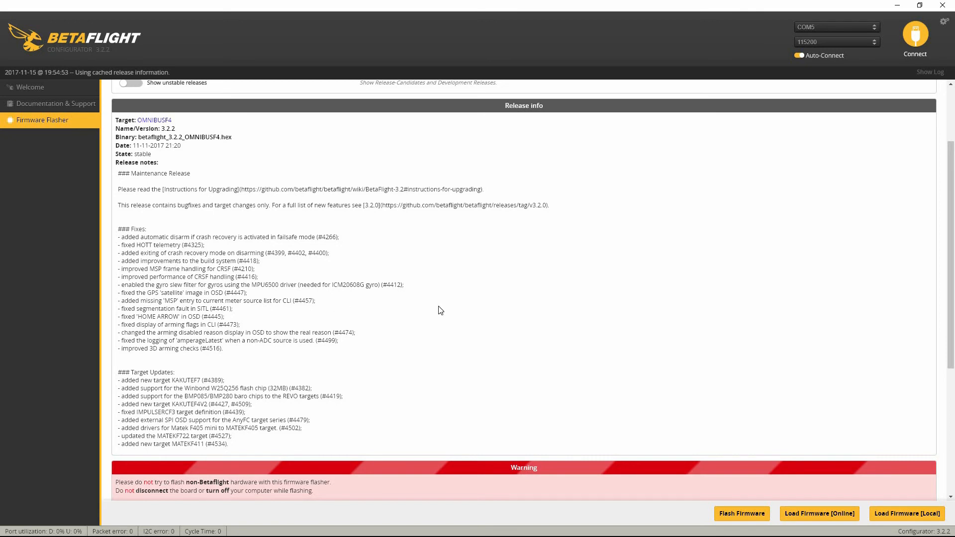
pyautogui.scroll(-1, 645, 301)
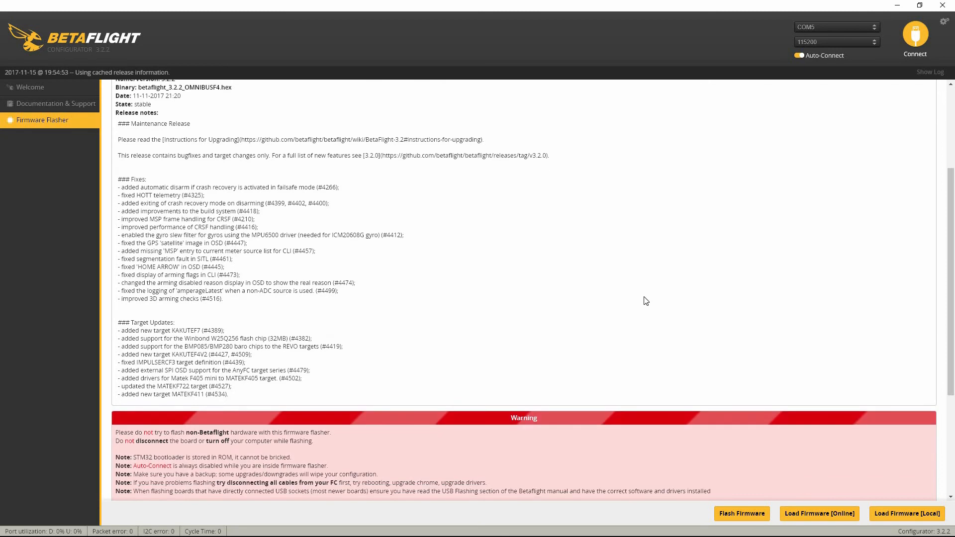
pyautogui.scroll(-1, 646, 300)
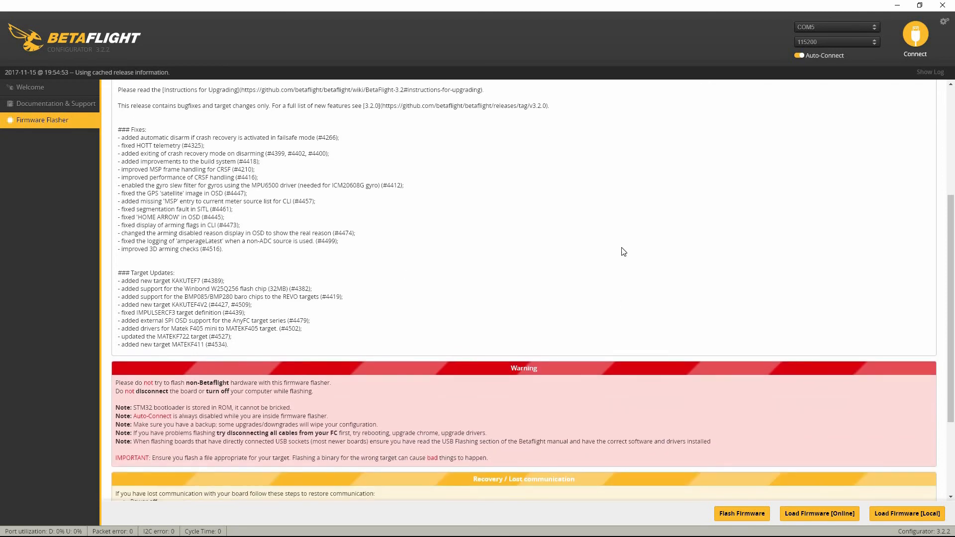
pyautogui.scroll(-2, 624, 251)
pyautogui.click(754, 513)
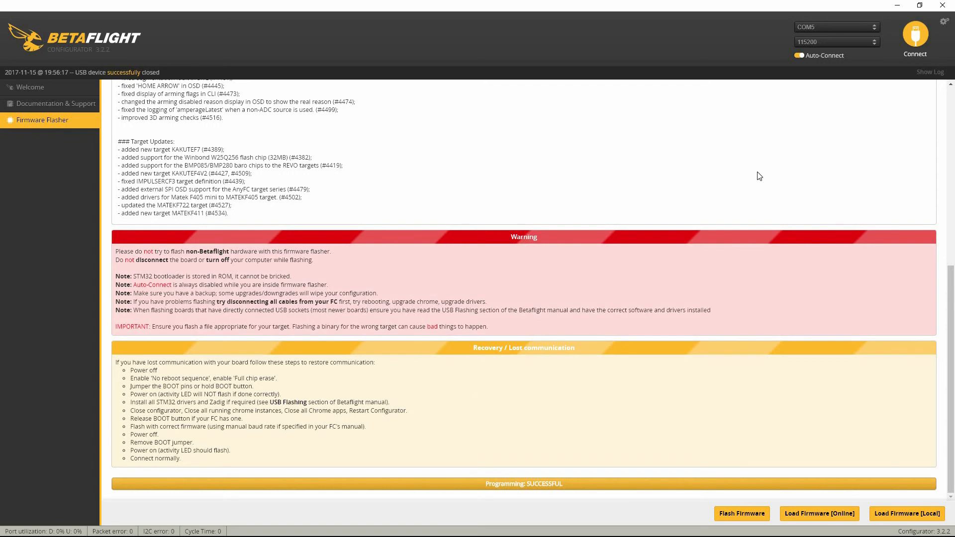
# Step: Reconnect the flight controller and restore its configuration from BTFL_backup_Chameleon_20171115_195352.json
pyautogui.click(915, 35)
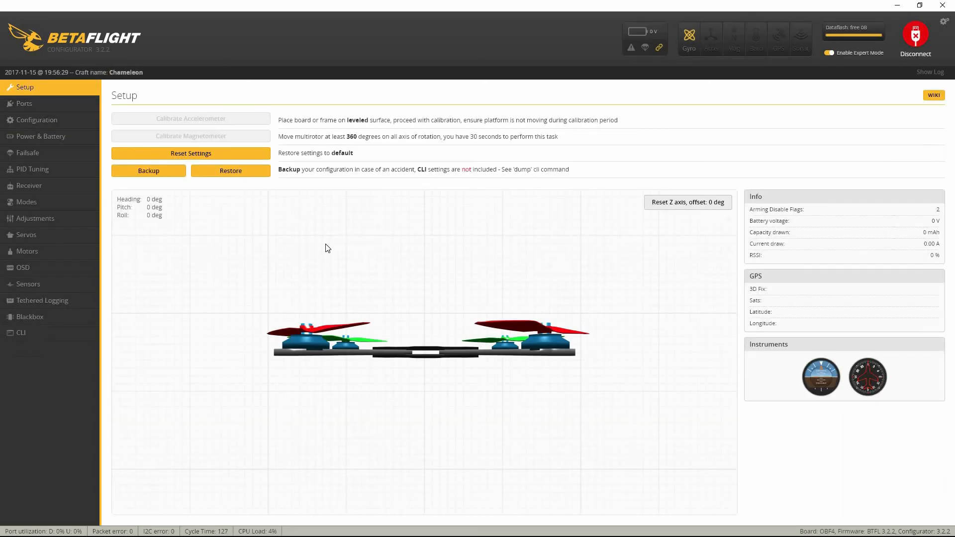
pyautogui.click(231, 174)
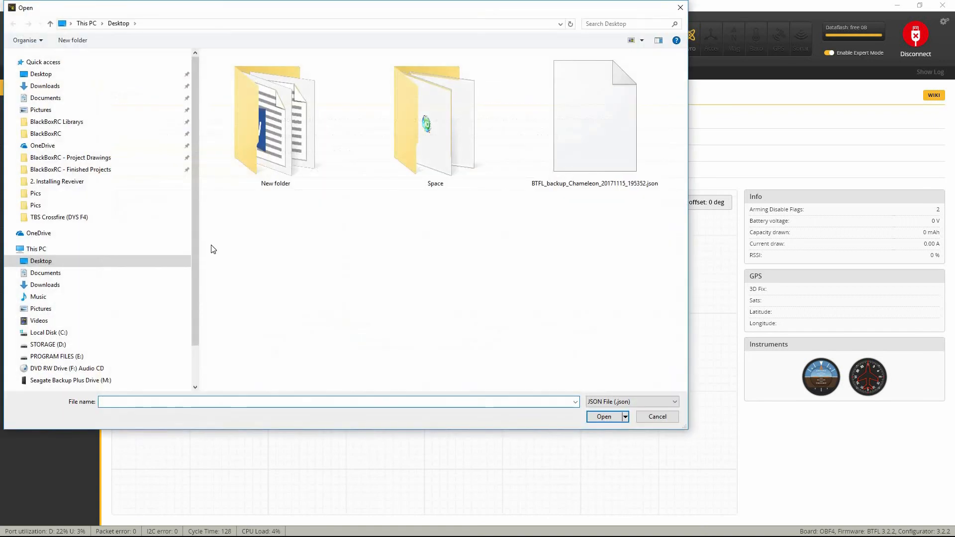
pyautogui.click(580, 149)
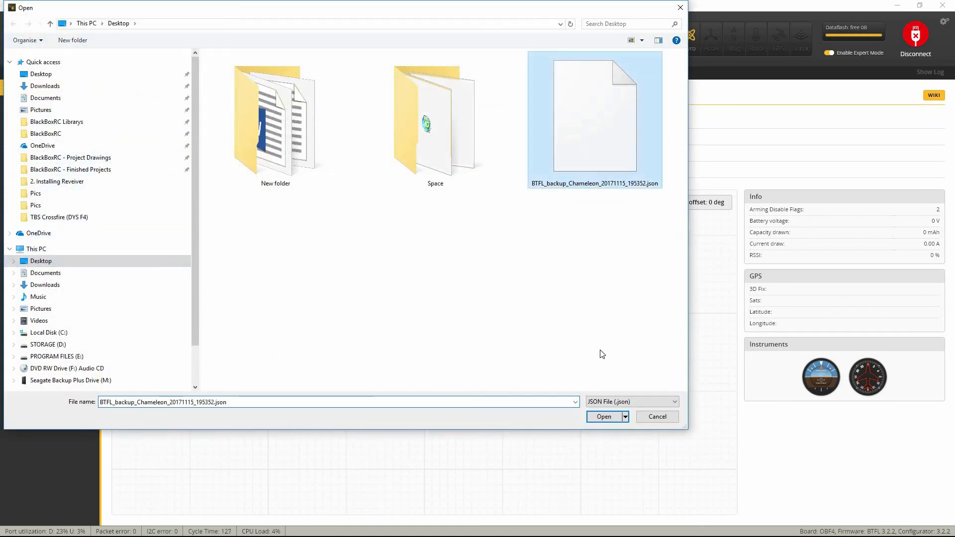
pyautogui.click(597, 421)
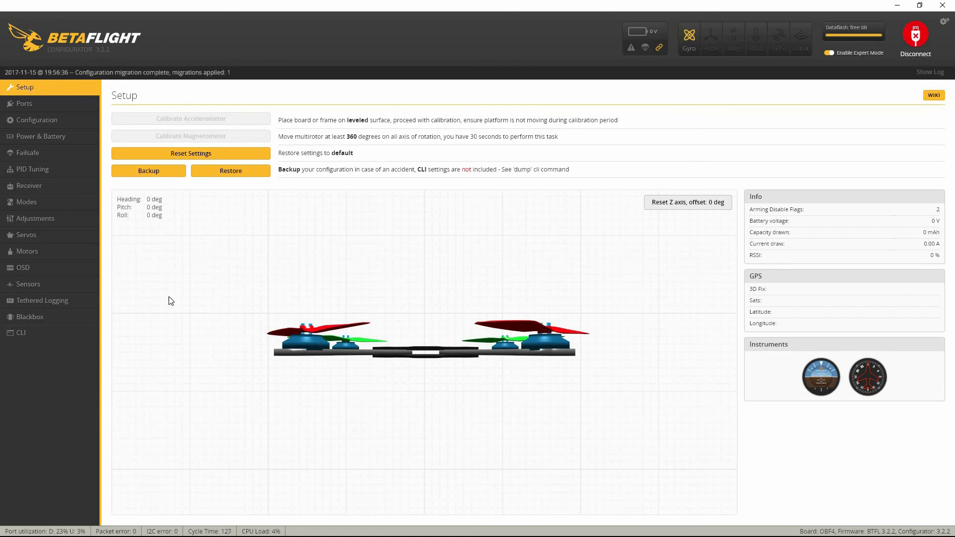
# Step: Enter the CLI on the board and open Dump.txt from the desktop
pyautogui.click(65, 332)
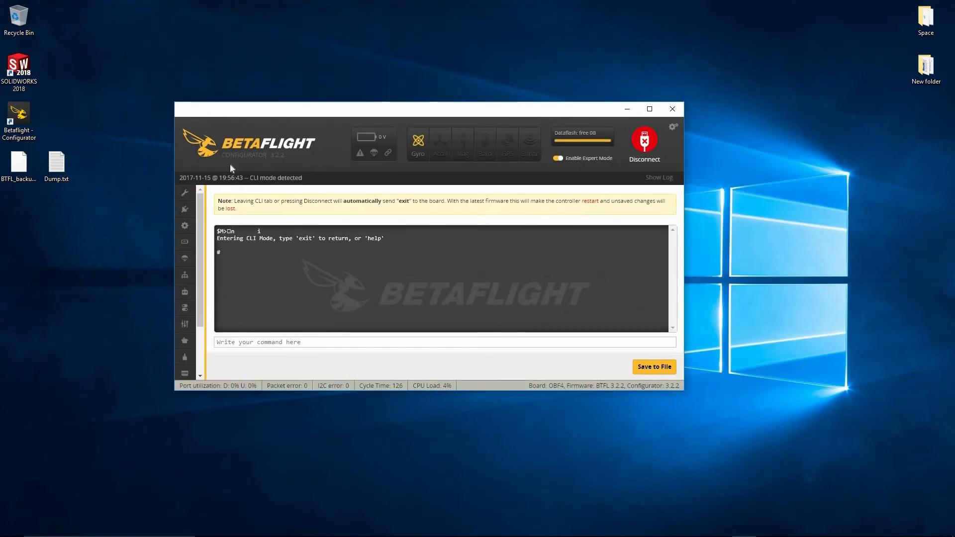
pyautogui.doubleClick(64, 166)
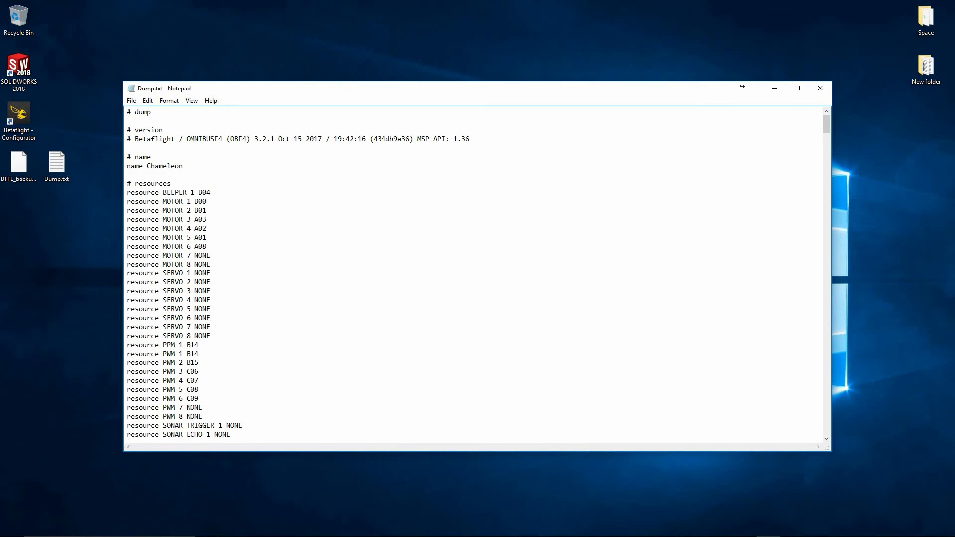
pyautogui.hotkey('ctrl', 'a')
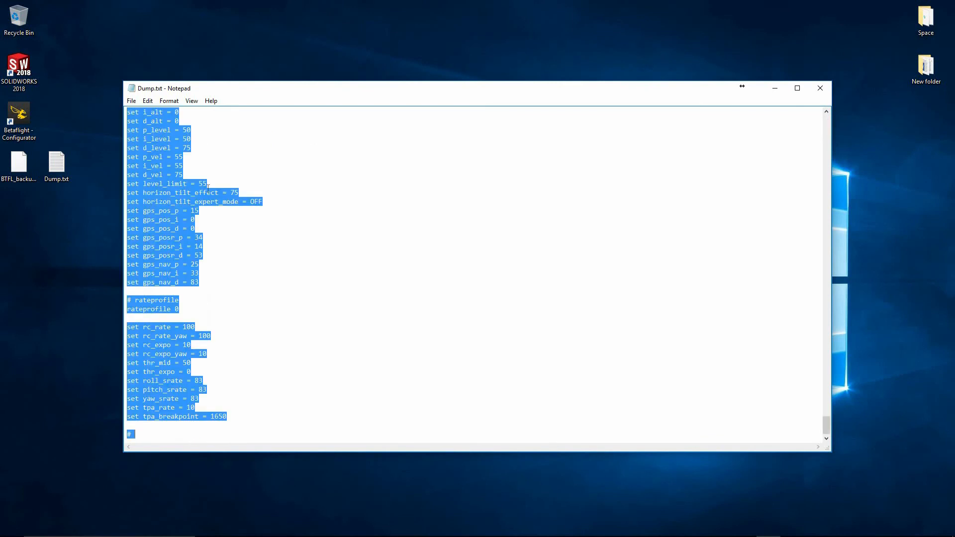
pyautogui.scroll(15, 225, 193)
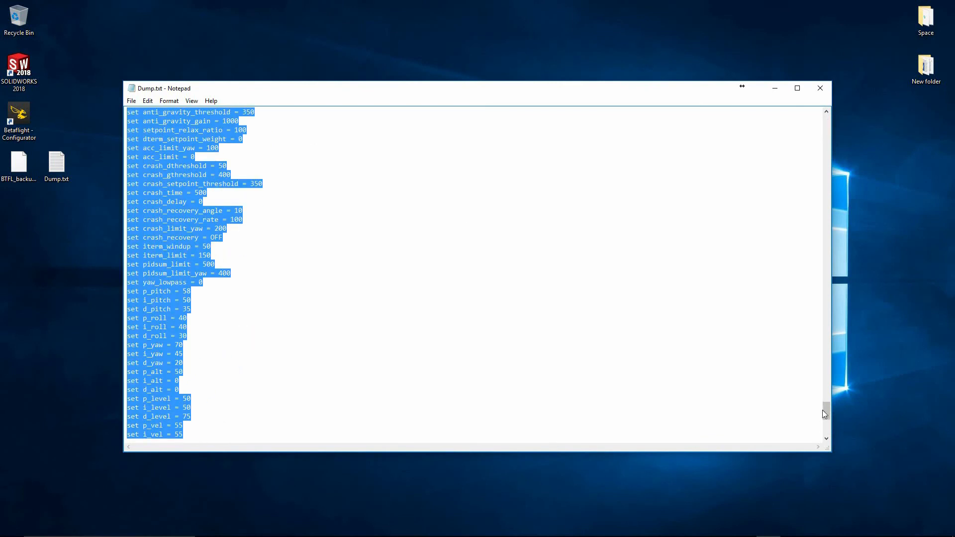
pyautogui.scroll(20, 816, 178)
pyautogui.click(398, 220)
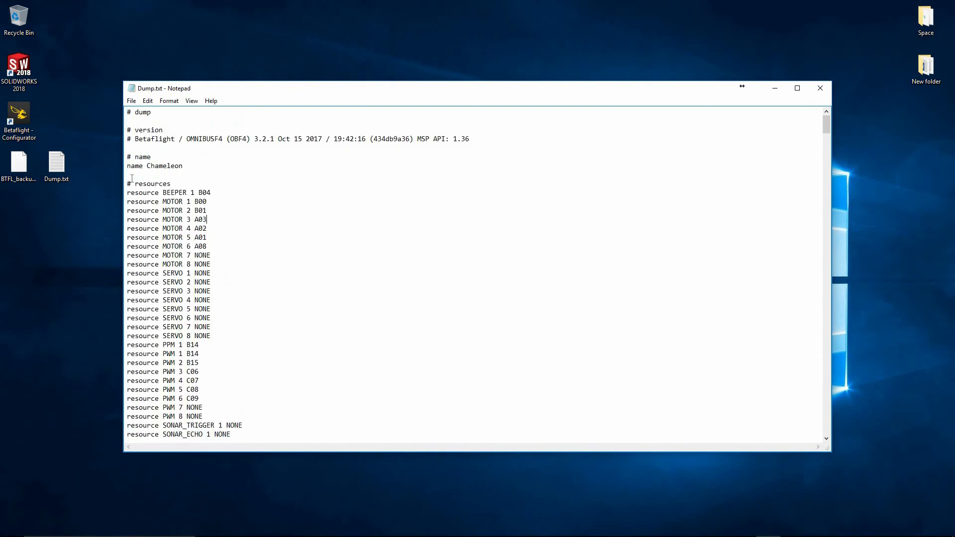
# Step: Copy the contents of Dump.txt from the "# name" line to the end, leaving out the version header
pyautogui.moveTo(127, 159); pyautogui.dragTo(305, 439)
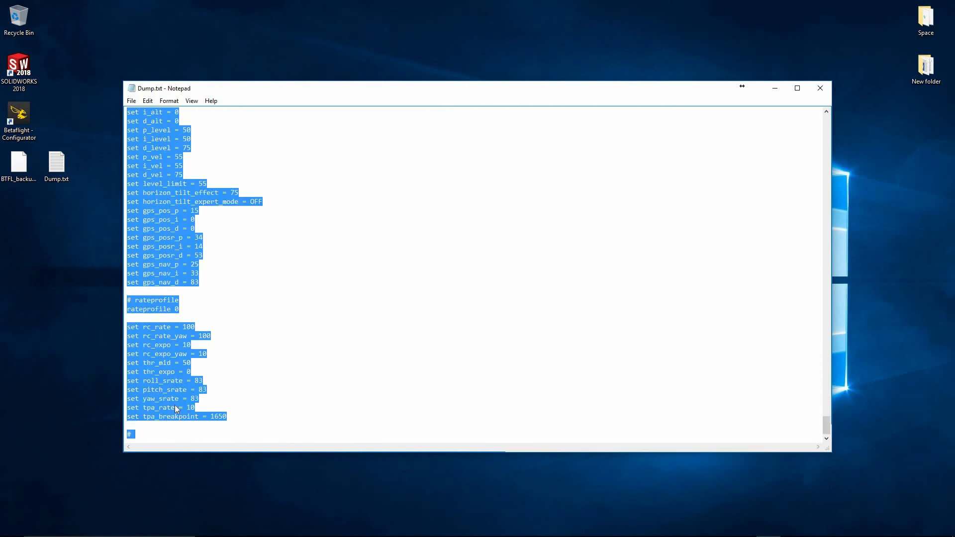
pyautogui.rightClick(177, 404)
pyautogui.click(187, 431)
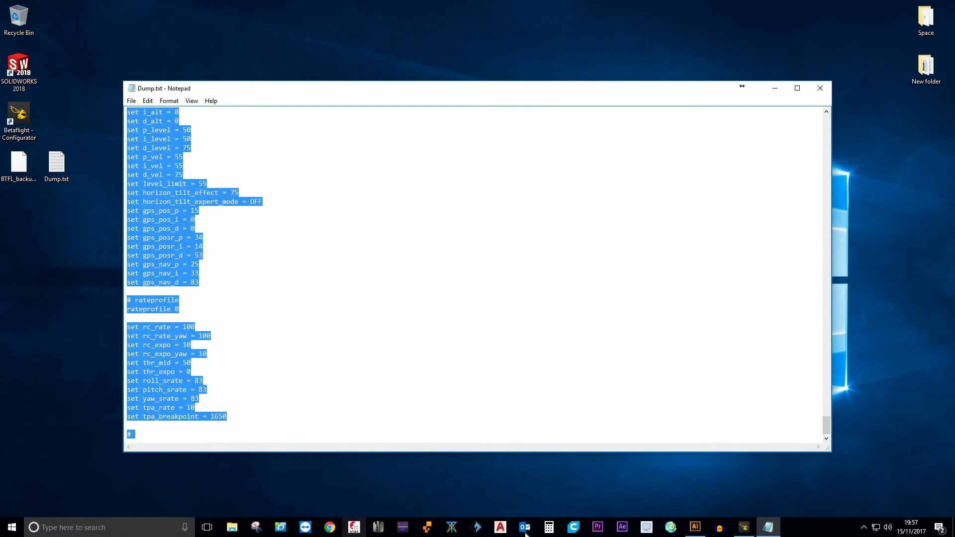
# Step: Run the copied dump in the maximized configurator's CLI and store the settings with the save command
pyautogui.click(744, 527)
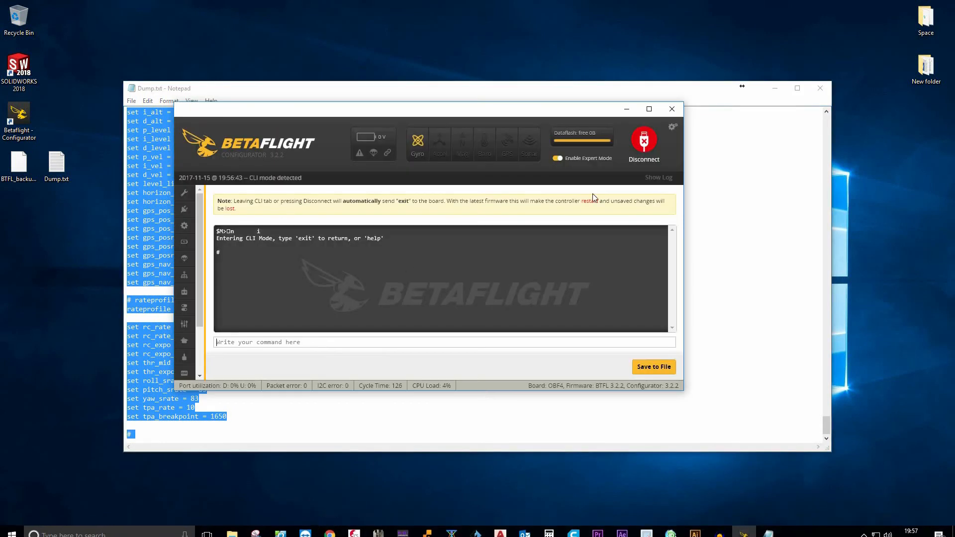
pyautogui.click(649, 109)
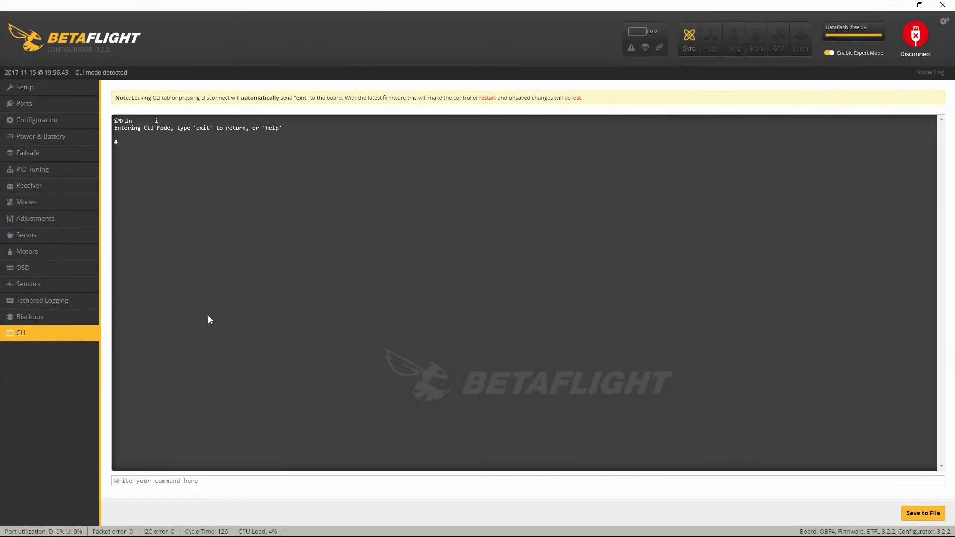
pyautogui.click(201, 481)
pyautogui.hotkey('ctrl', 'v')
pyautogui.press('Return')
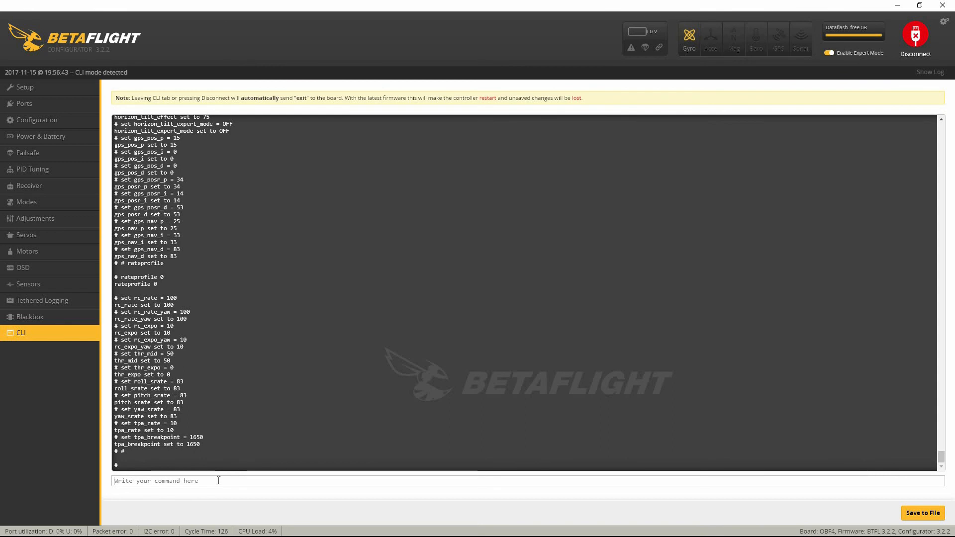
pyautogui.write('save')
pyautogui.press('Return')
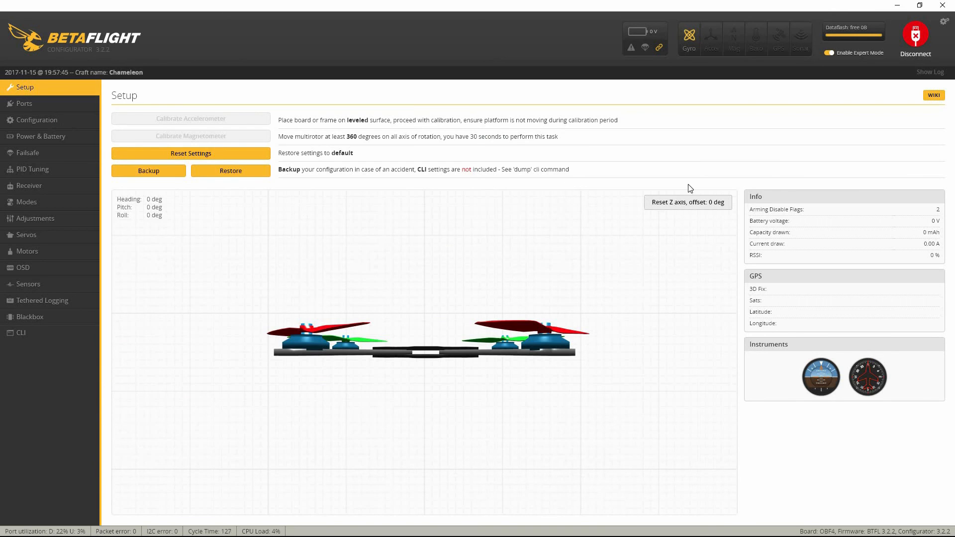
# Step: Enable Serial Rx on UART1 in the port configuration, then save and reboot the board
pyautogui.click(50, 104)
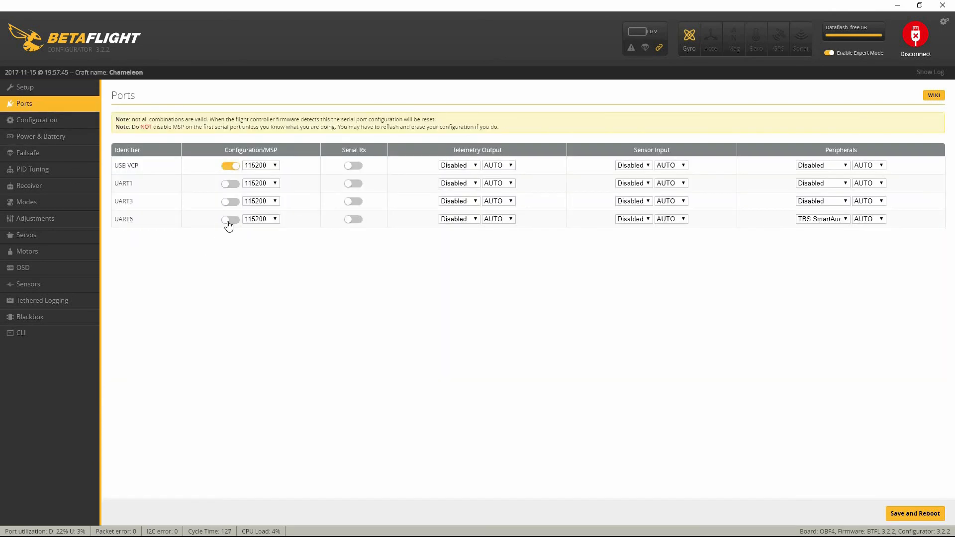
pyautogui.click(352, 185)
pyautogui.click(920, 510)
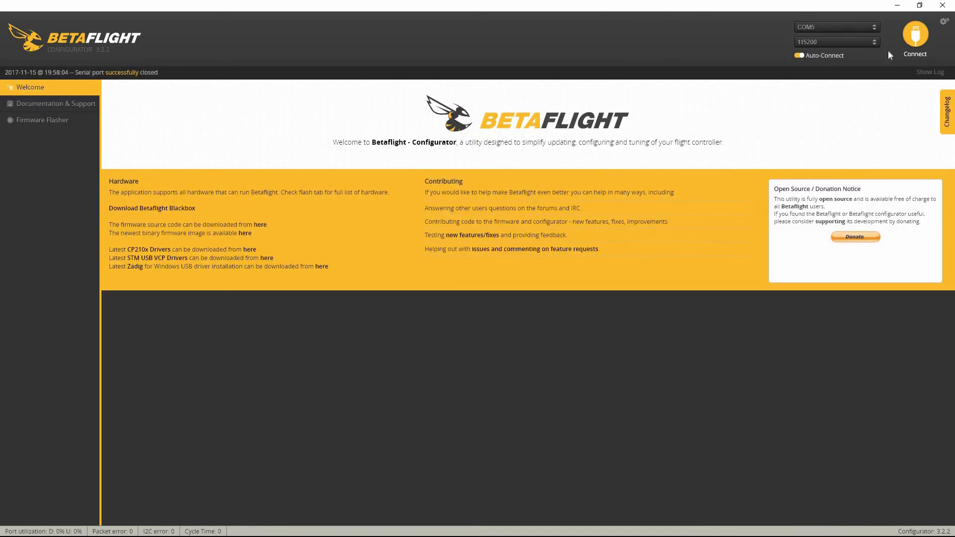
# Step: Reconnect to the flight controller and set the serial-based receiver's provider to CRSF in the configuration
pyautogui.click(917, 39)
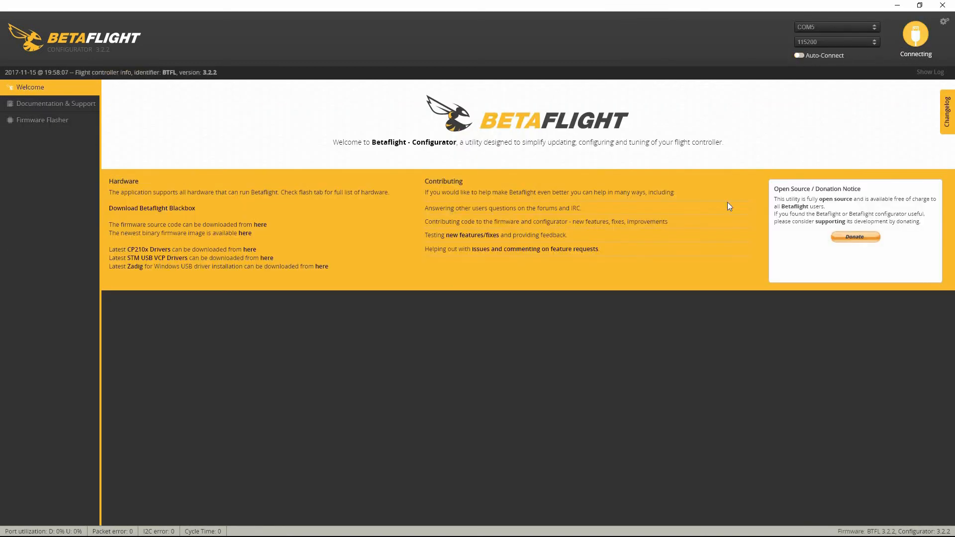
pyautogui.click(58, 120)
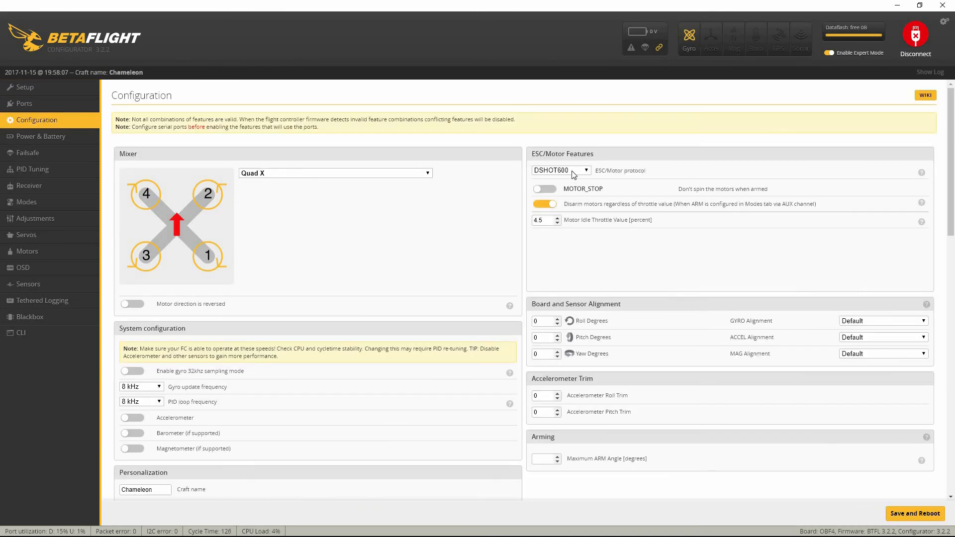
pyautogui.moveTo(952, 177); pyautogui.dragTo(952, 249)
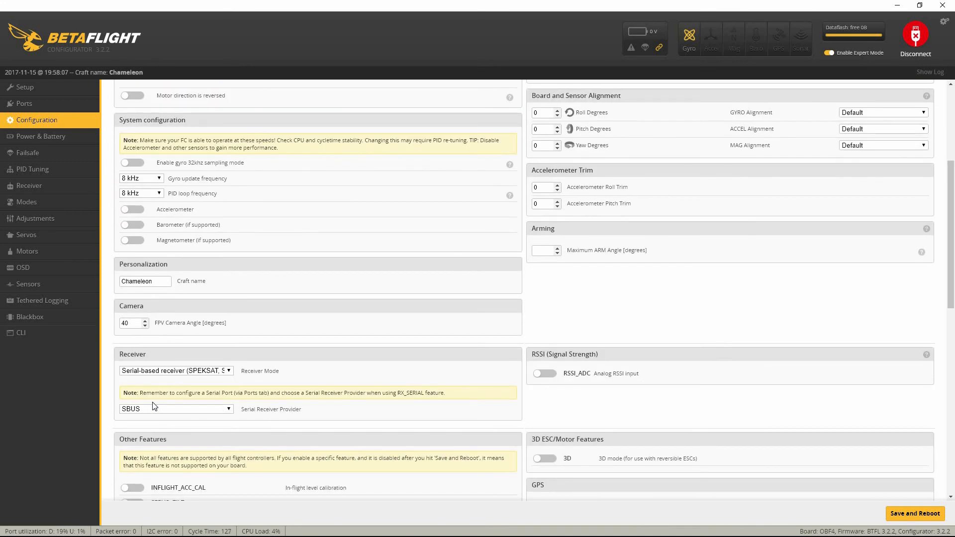
pyautogui.click(152, 375)
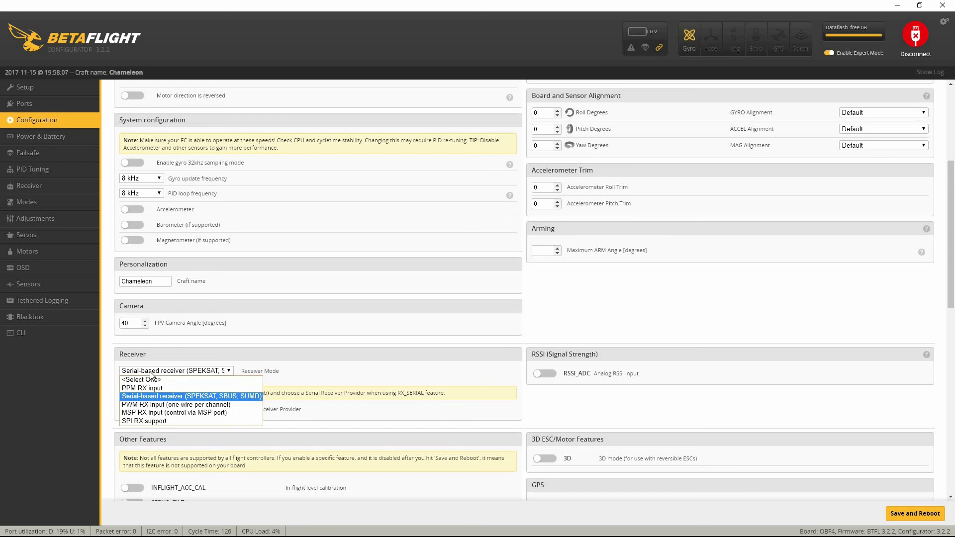
pyautogui.click(151, 396)
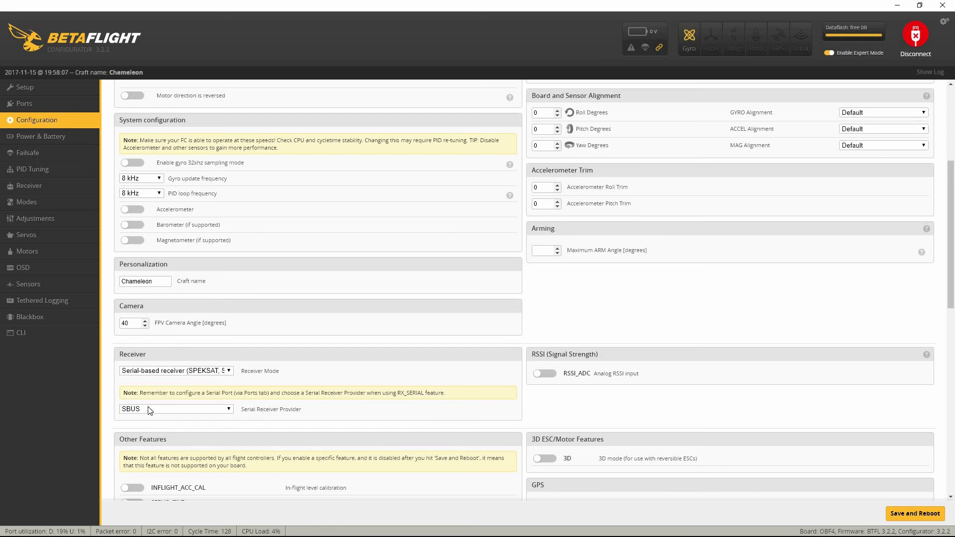
pyautogui.click(150, 410)
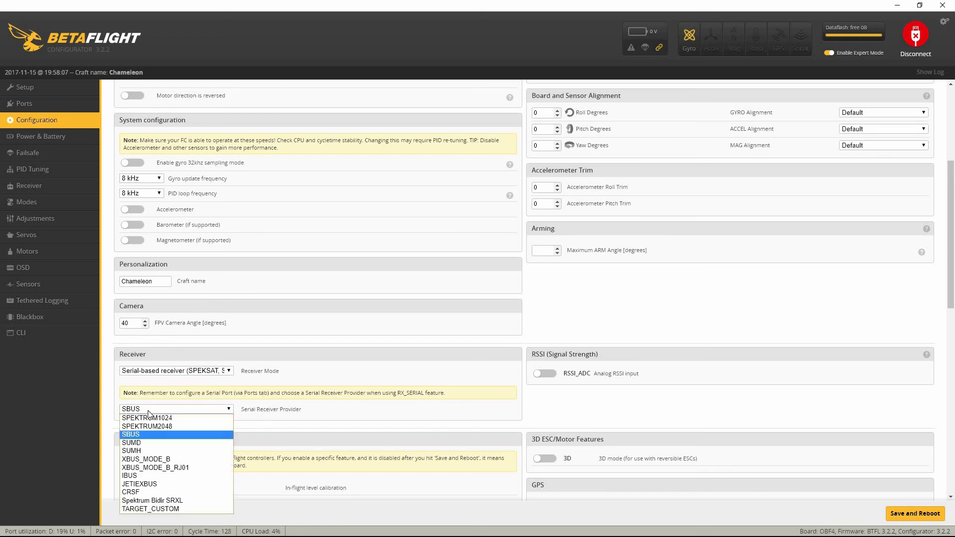
pyautogui.click(140, 491)
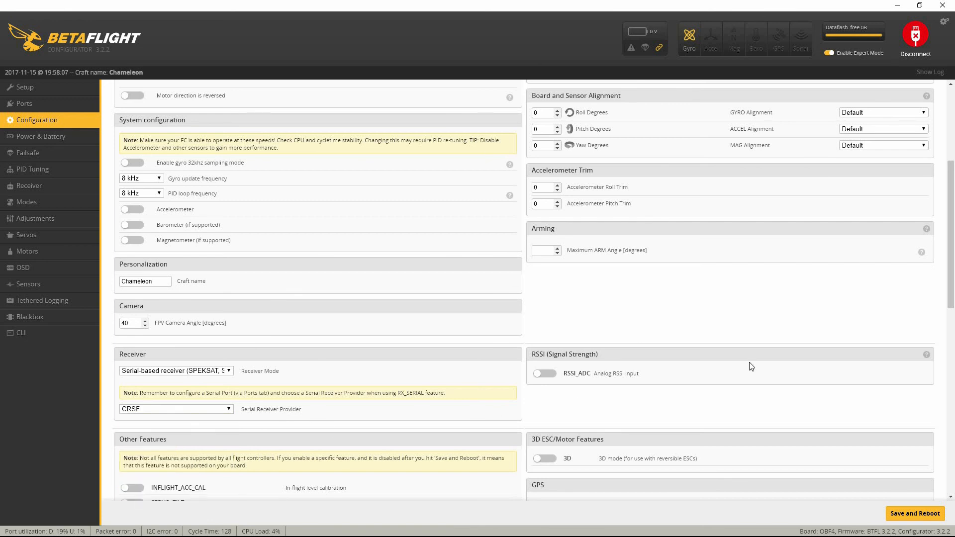
# Step: Review the other features and the beeper configuration, then save the configuration and reboot the board
pyautogui.scroll(-6, 318, 373)
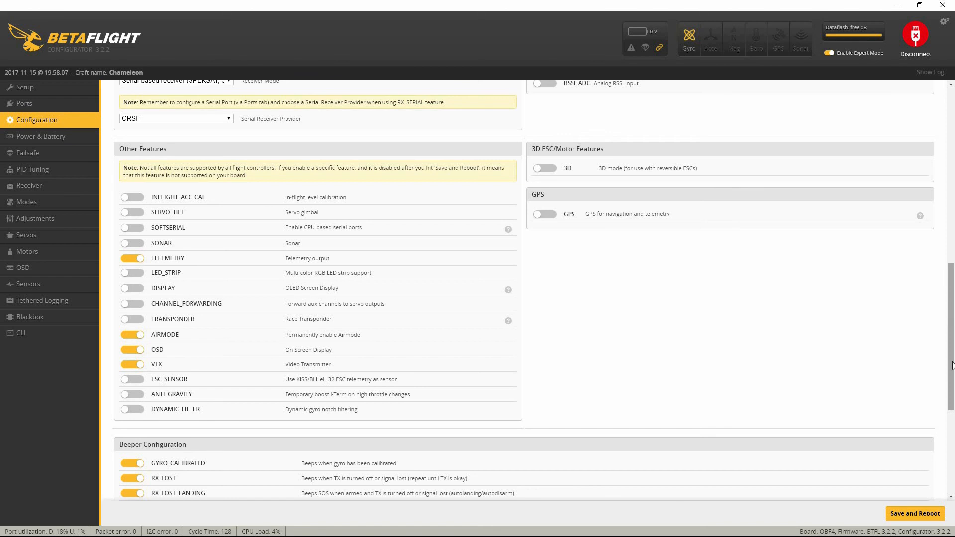
pyautogui.moveTo(951, 351); pyautogui.dragTo(952, 454)
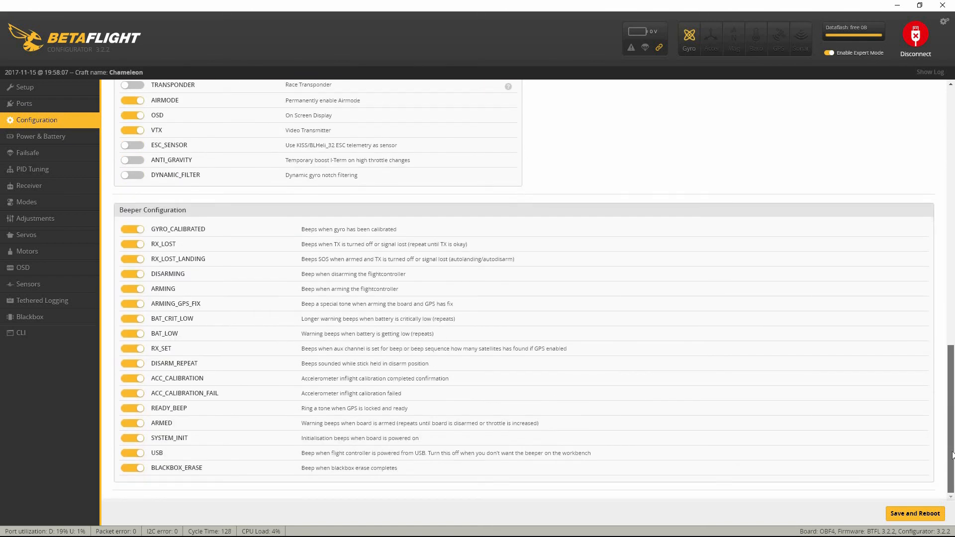
pyautogui.moveTo(951, 414); pyautogui.dragTo(952, 271)
pyautogui.moveTo(953, 333); pyautogui.dragTo(952, 496)
pyautogui.click(915, 513)
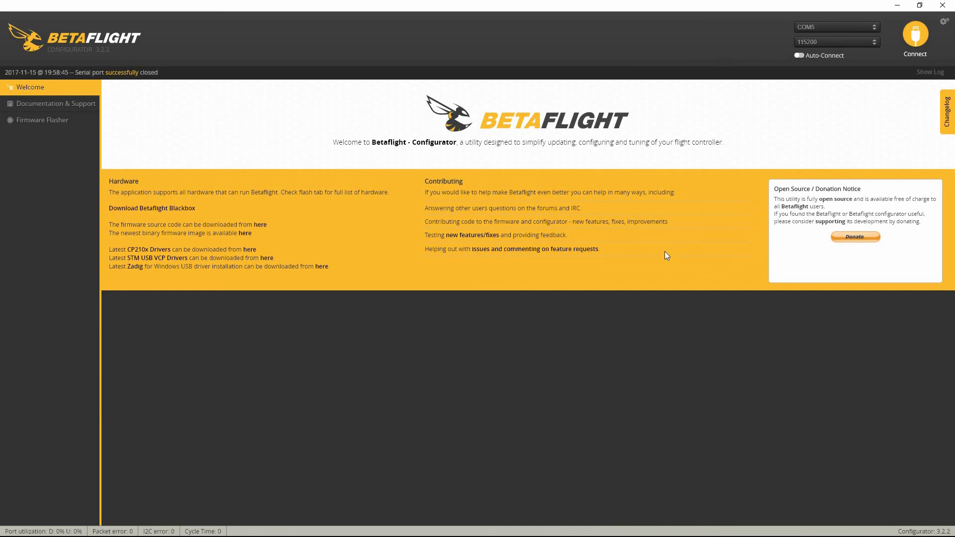
# Step: Reconnect to the flight controller, set the receiver's RSSI channel to AUX 8 and save the receiver settings
pyautogui.click(917, 34)
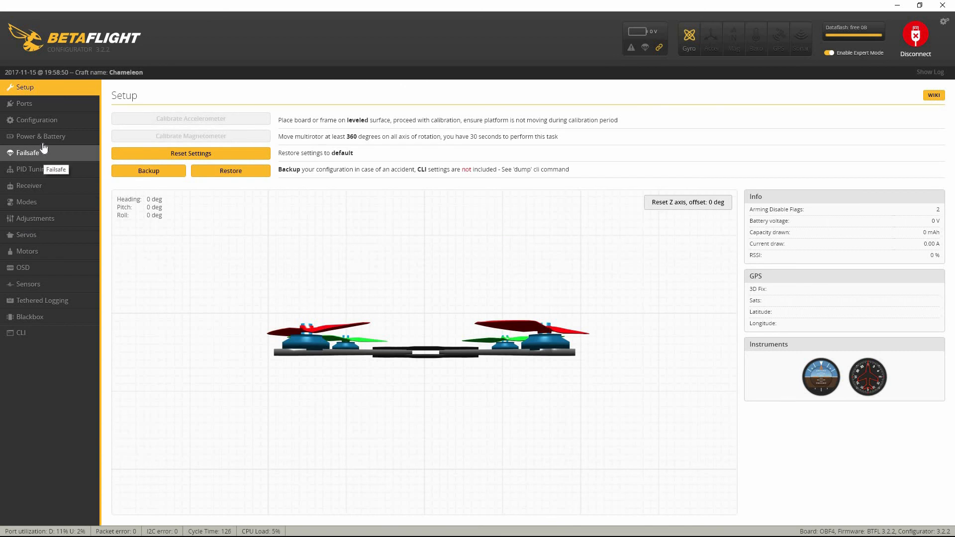
pyautogui.click(43, 185)
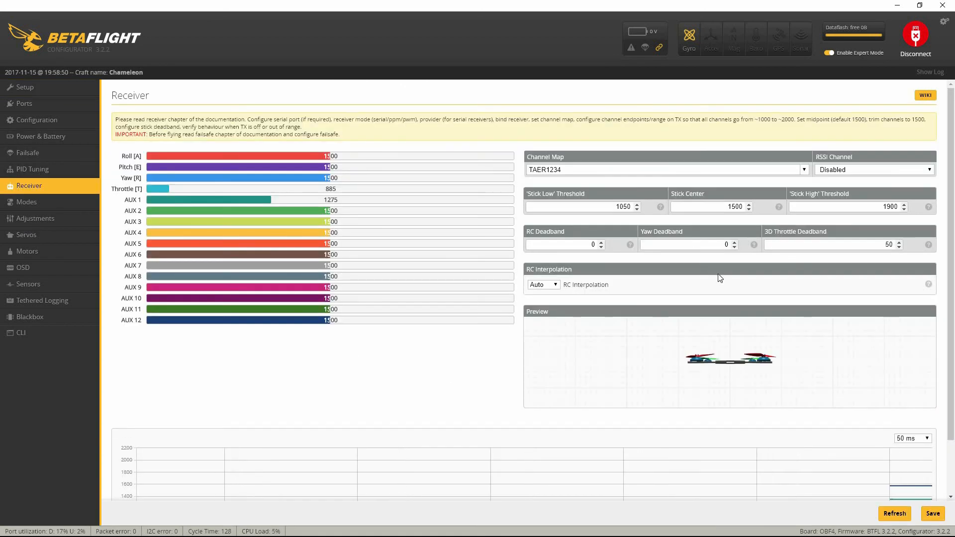
pyautogui.click(839, 172)
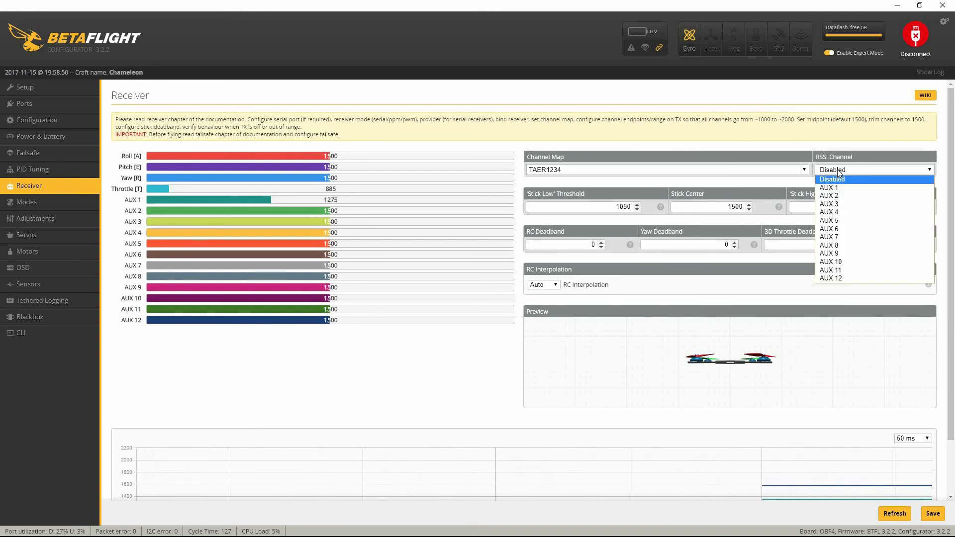
pyautogui.click(837, 245)
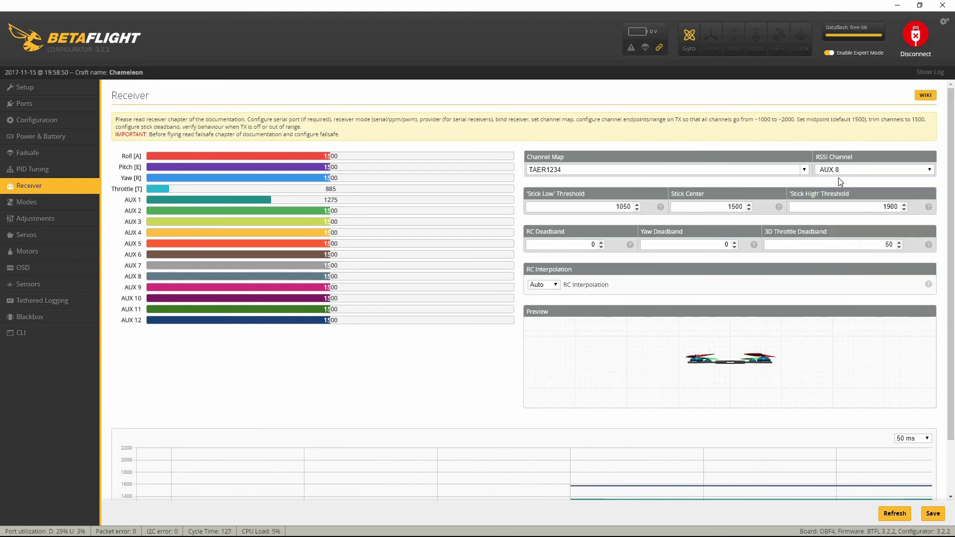
pyautogui.click(839, 173)
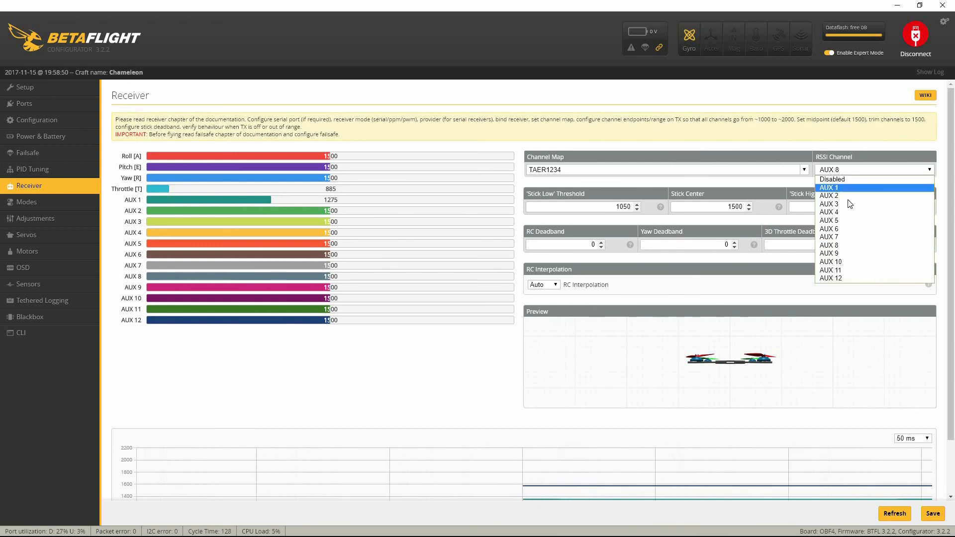
pyautogui.click(839, 245)
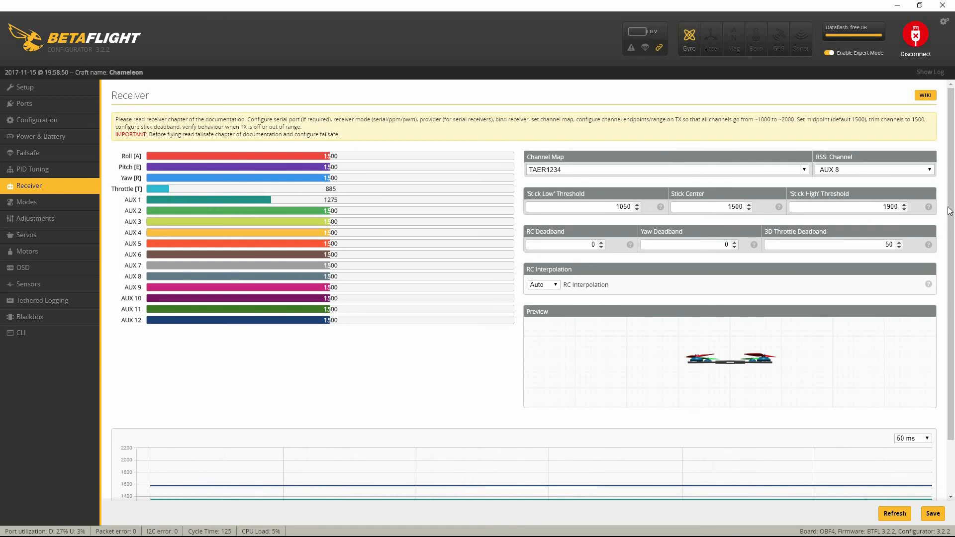
pyautogui.scroll(-1, 948, 312)
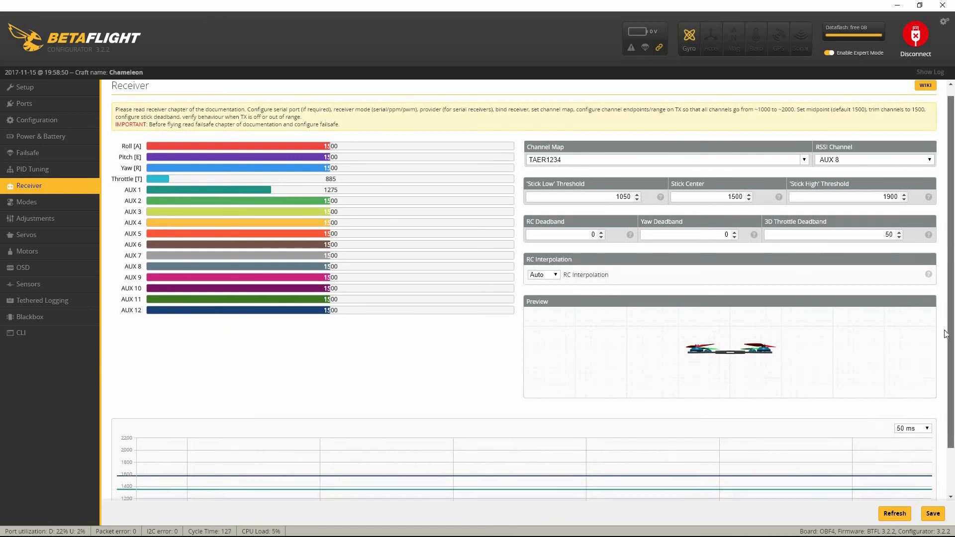
pyautogui.scroll(-2, 948, 312)
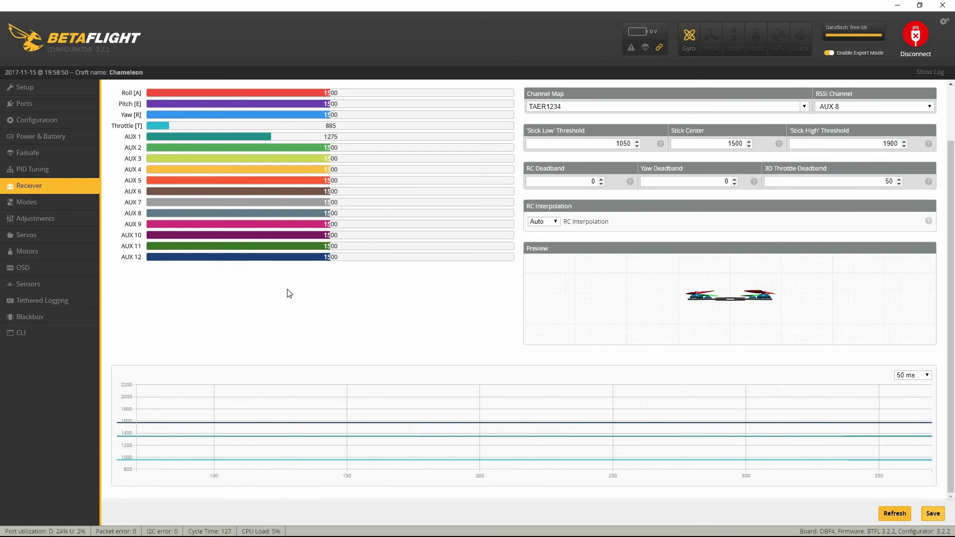
# Step: Check the Serial Rx assignment of the ports and the receiver mode and serial receiver provider in the configuration
pyautogui.click(33, 91)
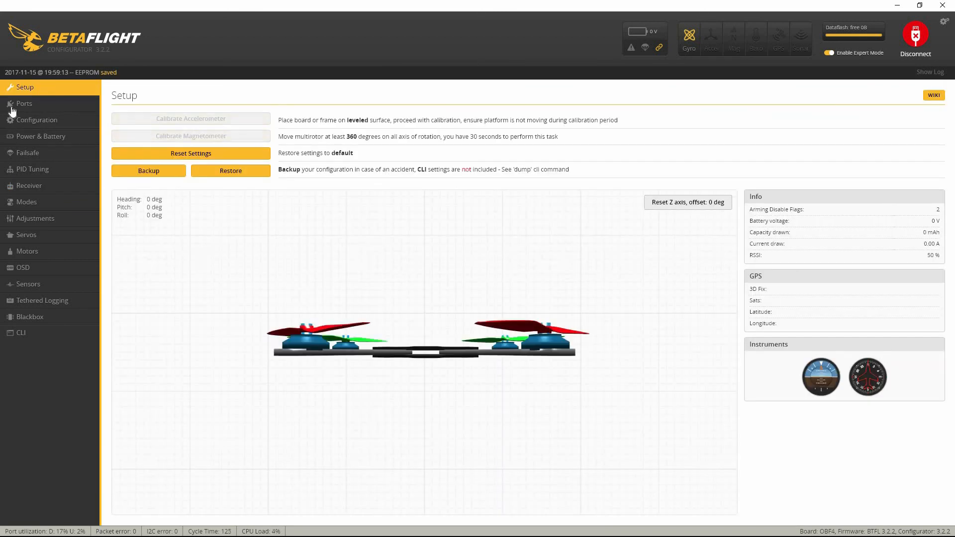
pyautogui.click(25, 103)
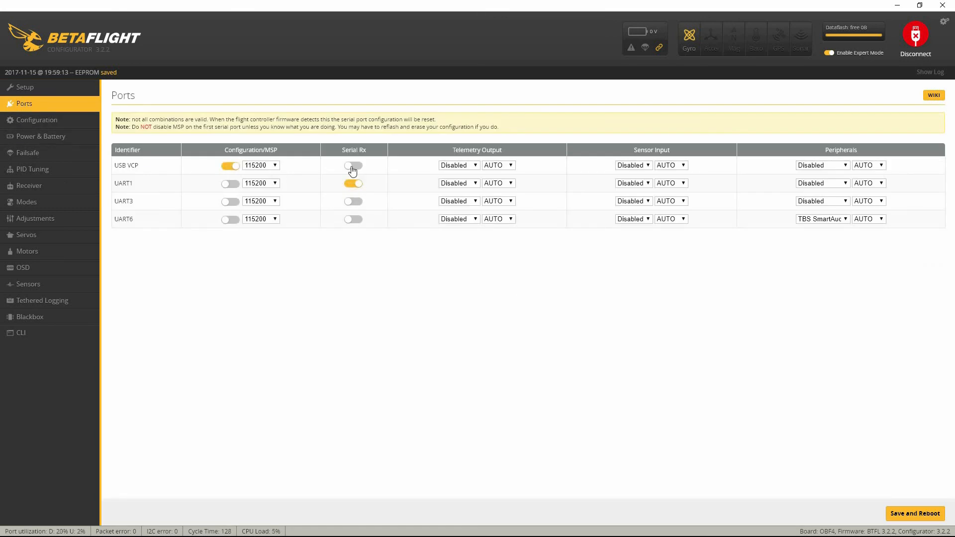
pyautogui.click(54, 125)
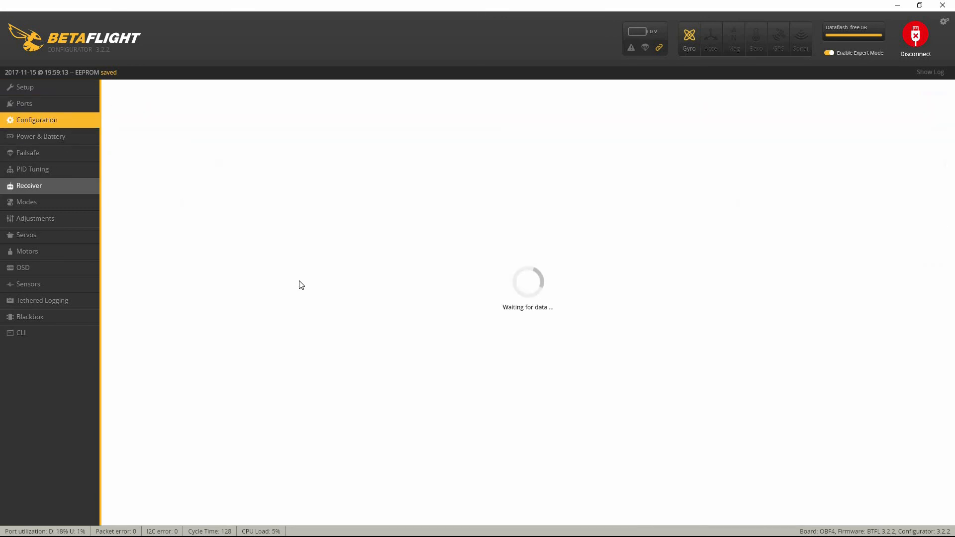
pyautogui.scroll(-5, 301, 284)
pyautogui.scroll(-3, 301, 285)
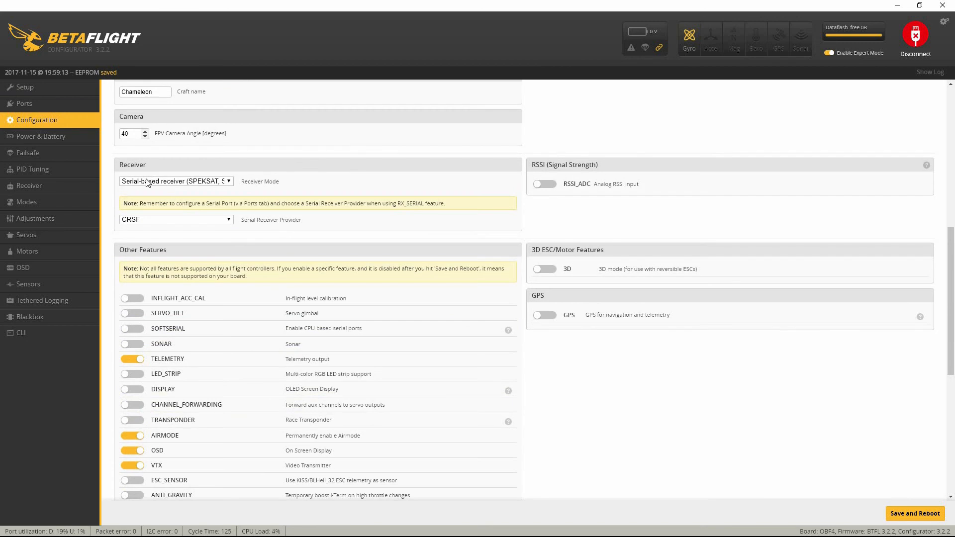
pyautogui.click(158, 182)
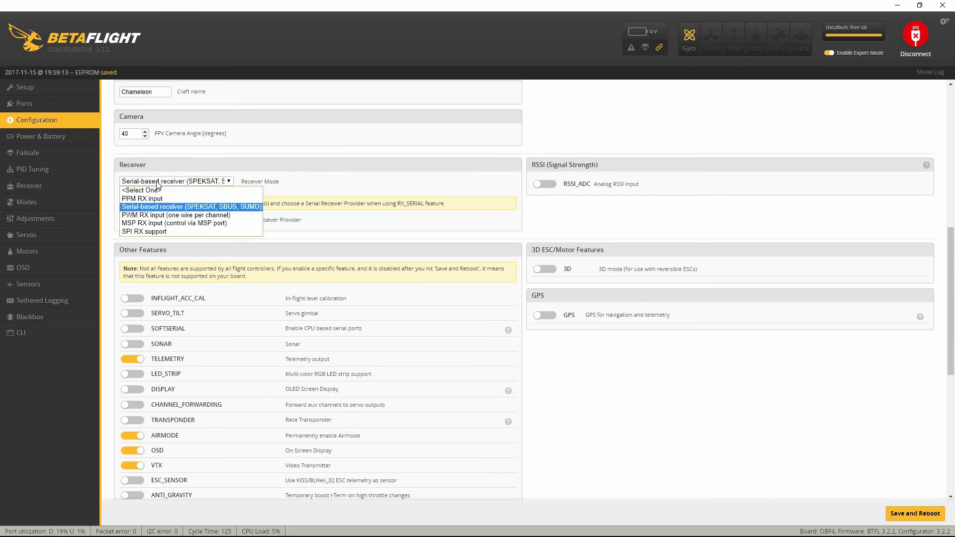
pyautogui.click(153, 207)
pyautogui.click(152, 217)
pyautogui.click(196, 385)
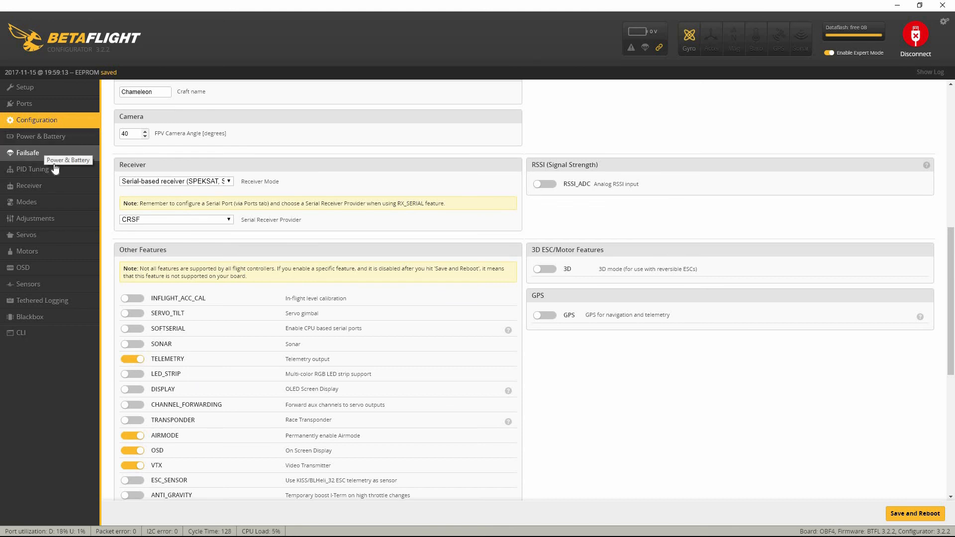
# Step: Look over the receiver's channel settings and the mixer, motor and system options of the configuration once more
pyautogui.click(47, 183)
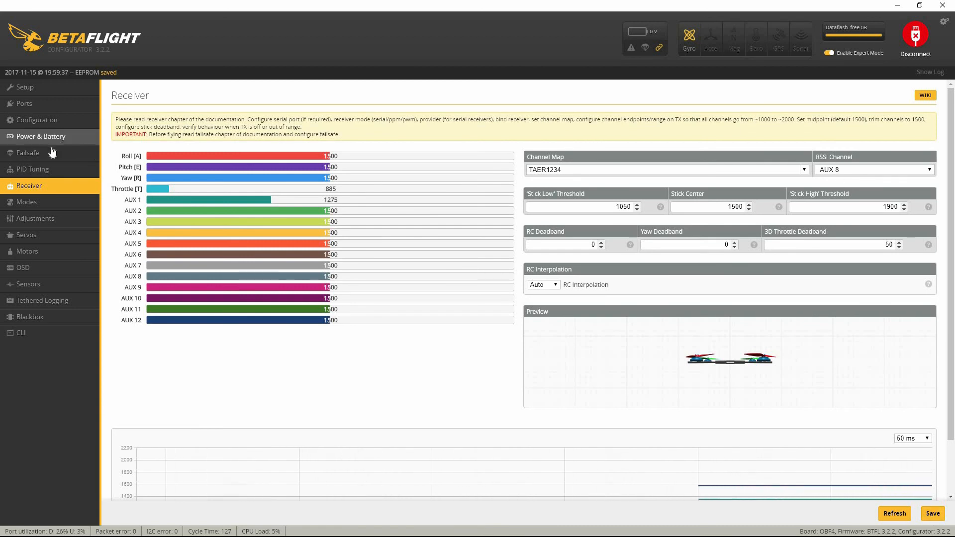
pyautogui.click(31, 120)
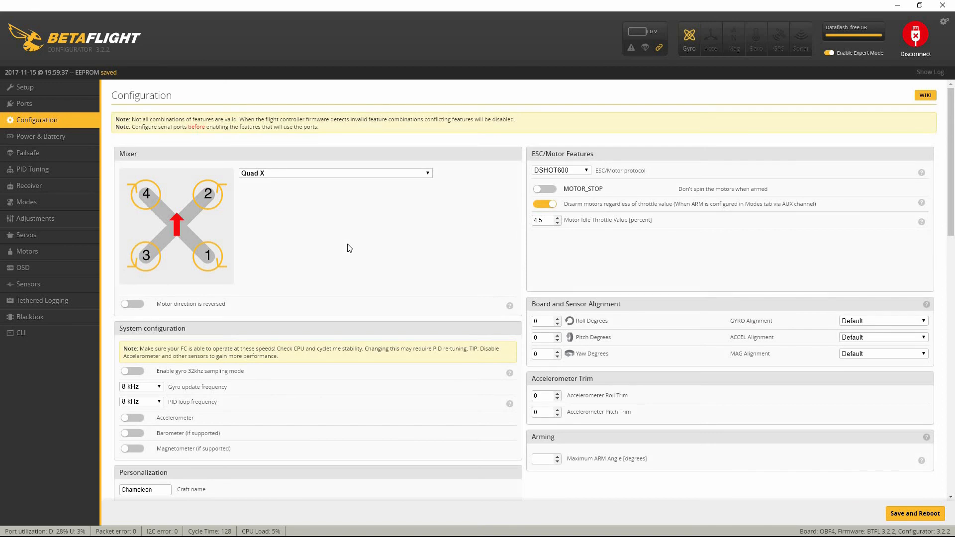
pyautogui.scroll(-5, 220, 247)
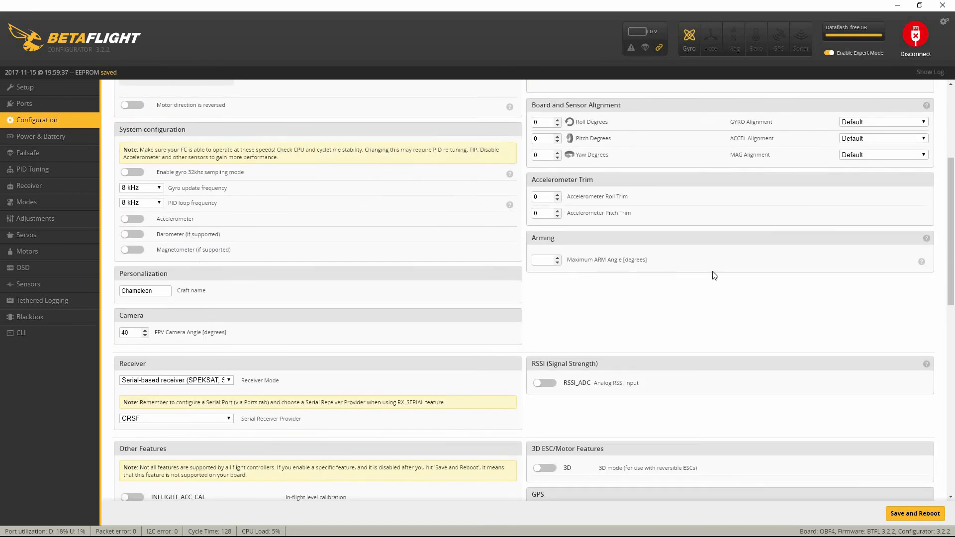
pyautogui.scroll(4, 739, 247)
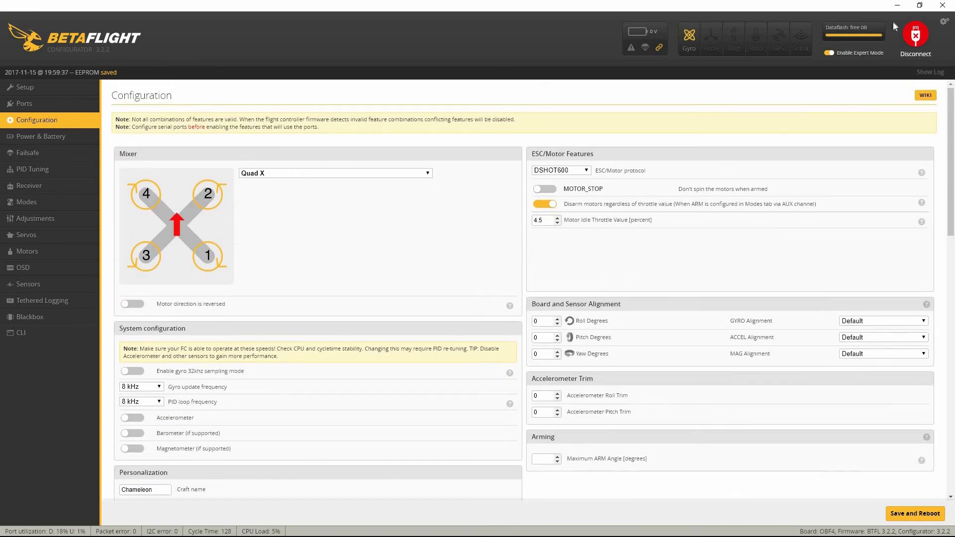
# Step: Disconnect the flight controller and close both the configurator and the Dump.txt file
pyautogui.click(915, 37)
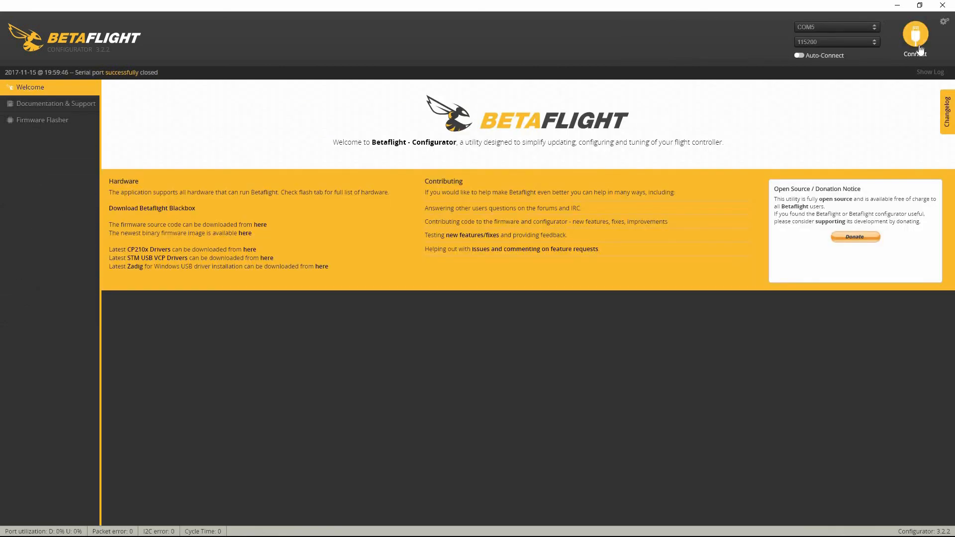
pyautogui.click(943, 6)
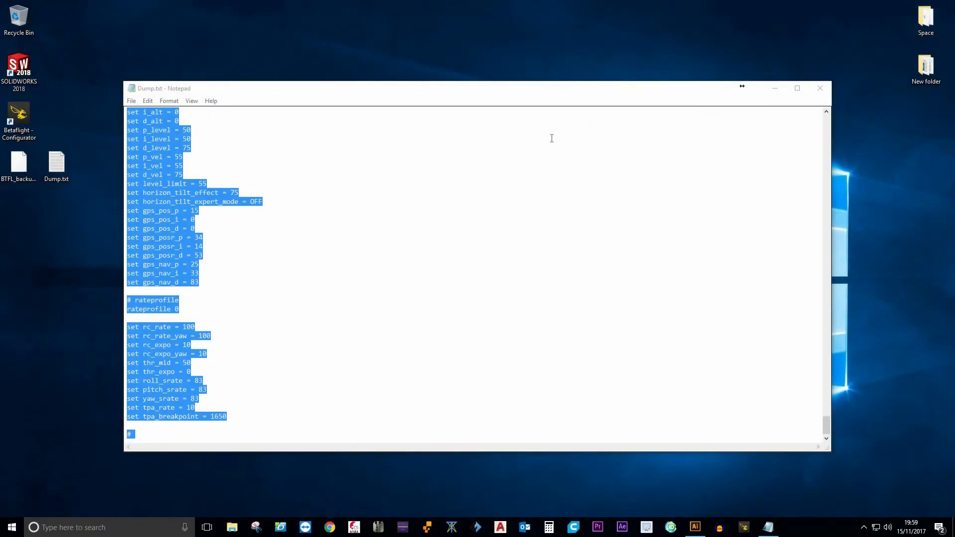
pyautogui.click(507, 154)
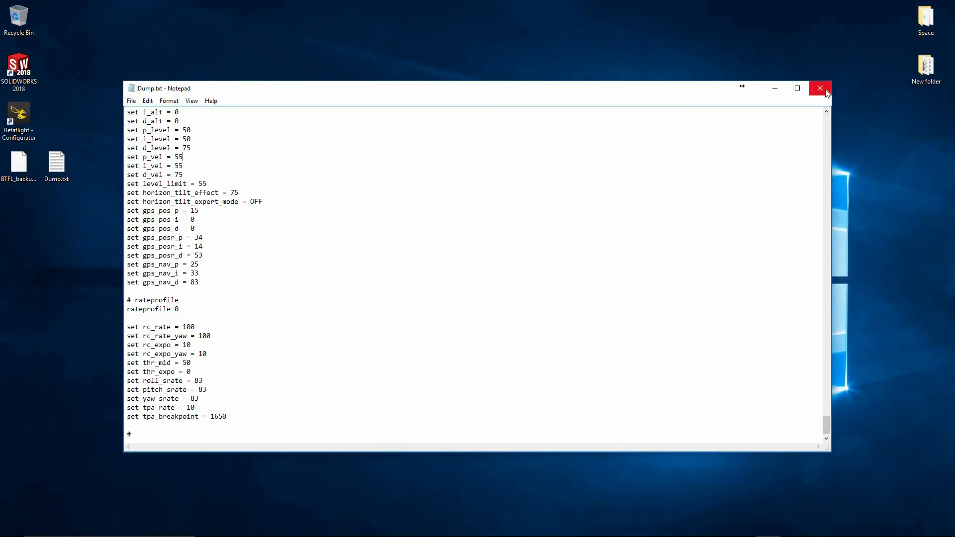
pyautogui.click(825, 90)
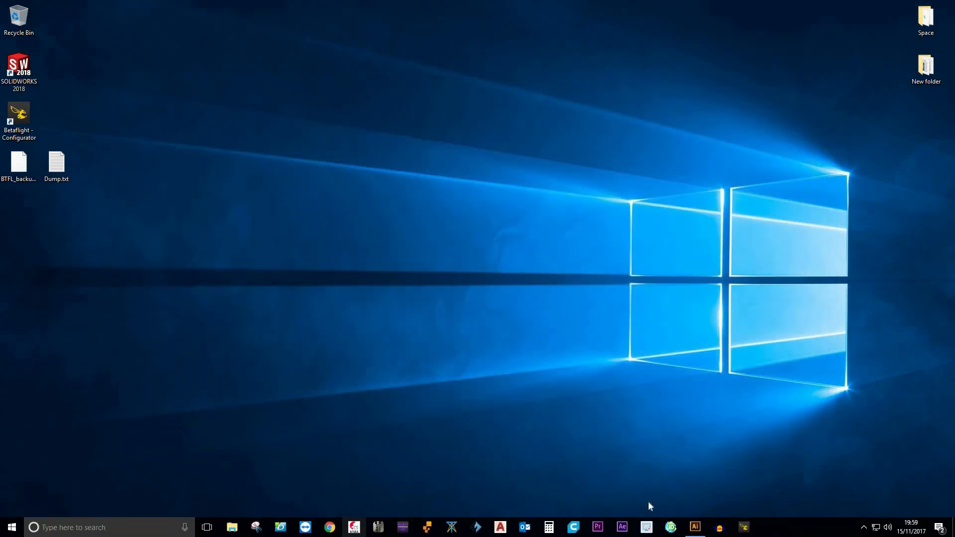